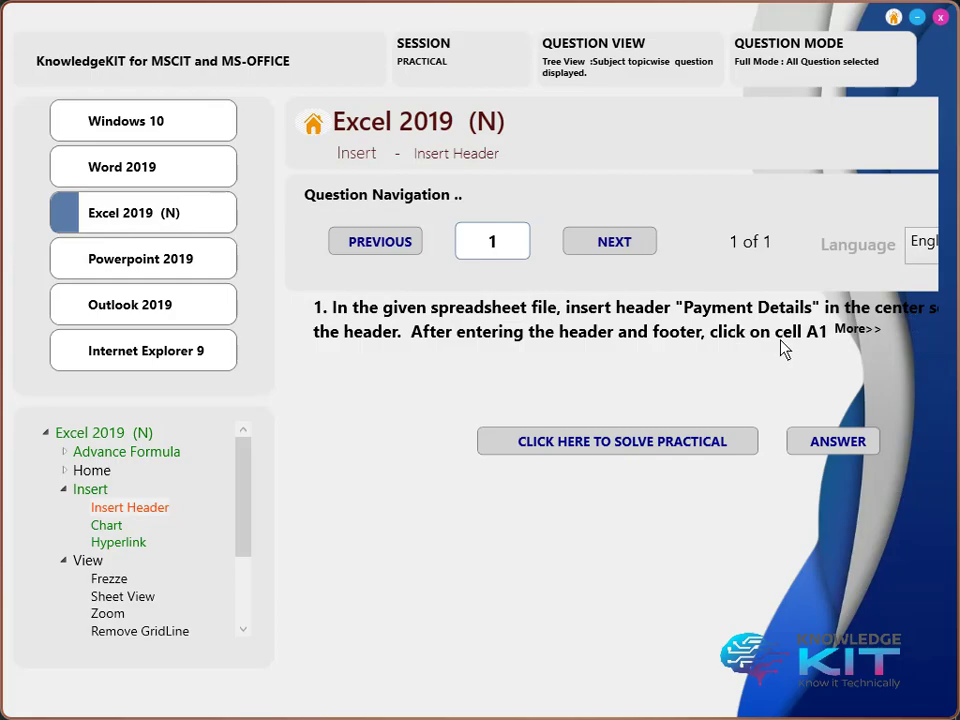
# Start the Insert Header practical, enter "Payment Details" in the center section of the header, and select cell A1.
pyautogui.click(591, 441)
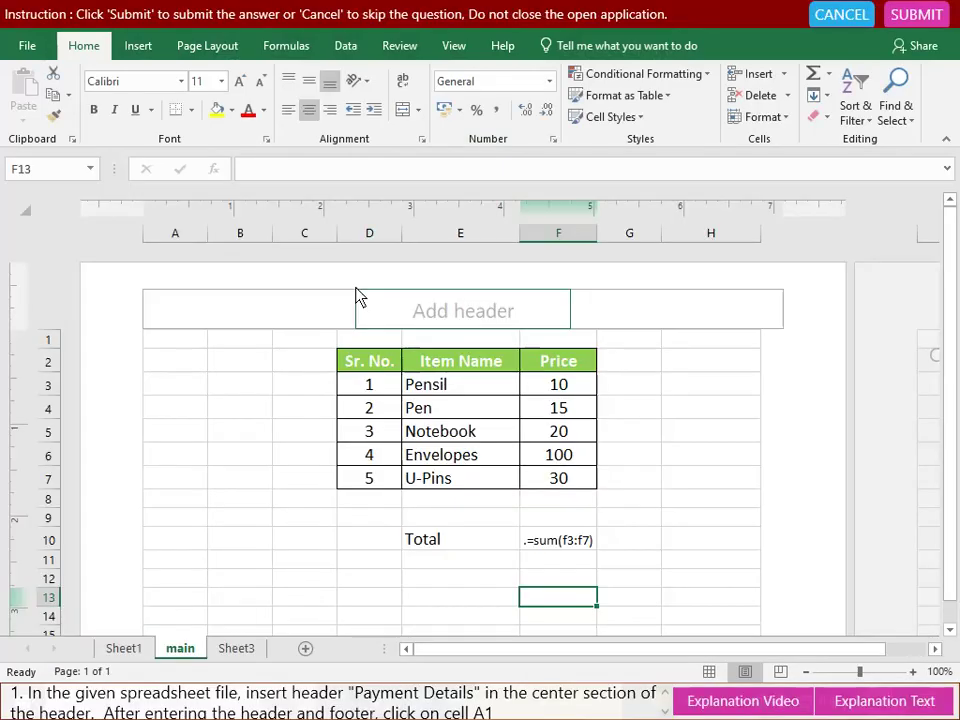
pyautogui.click(445, 315)
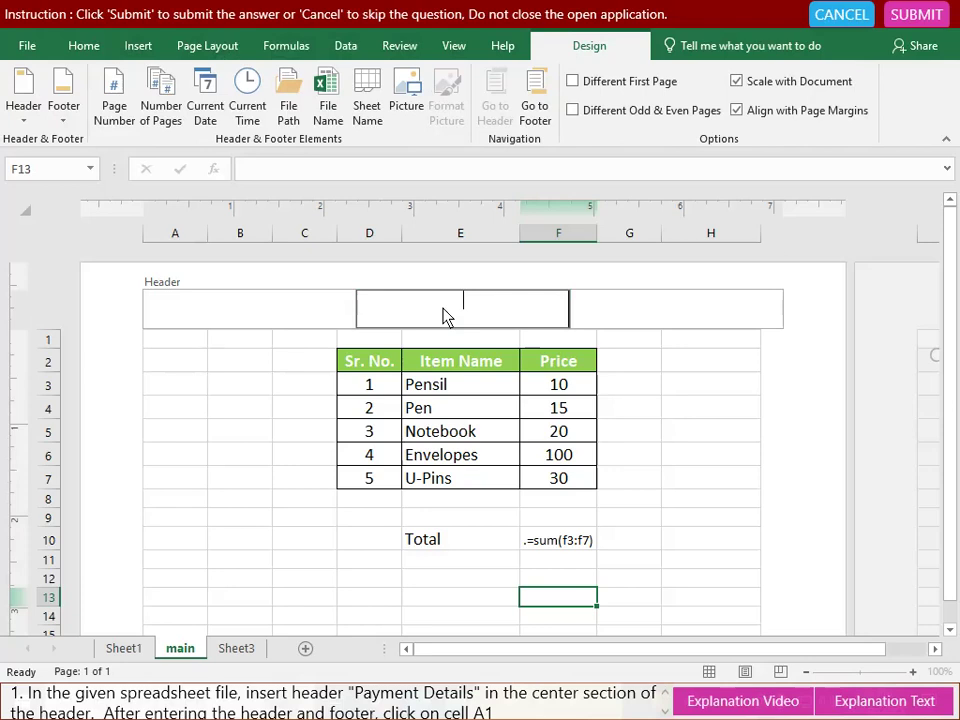
pyautogui.write('Payment Details')
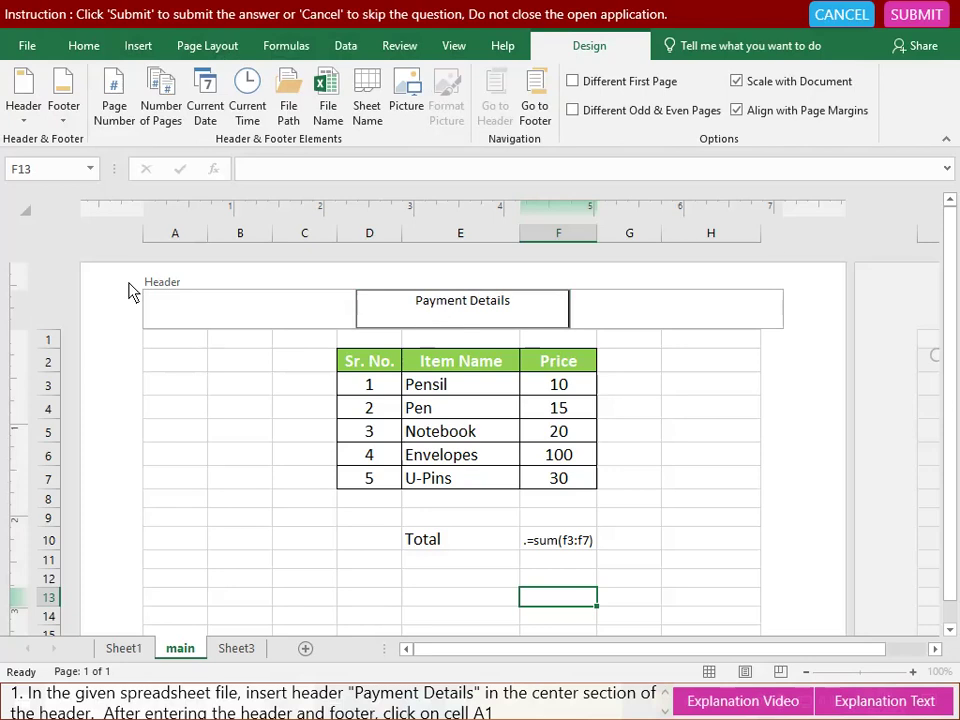
pyautogui.click(165, 345)
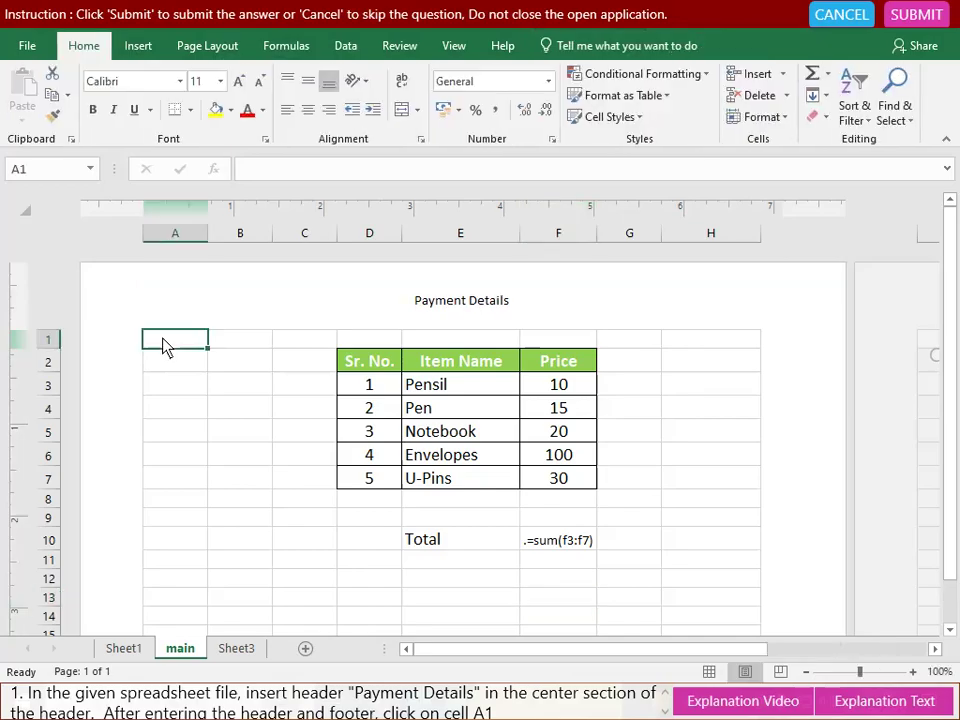
# Submit the header answer and start solving question 1 of the Chart topic.
pyautogui.click(918, 16)
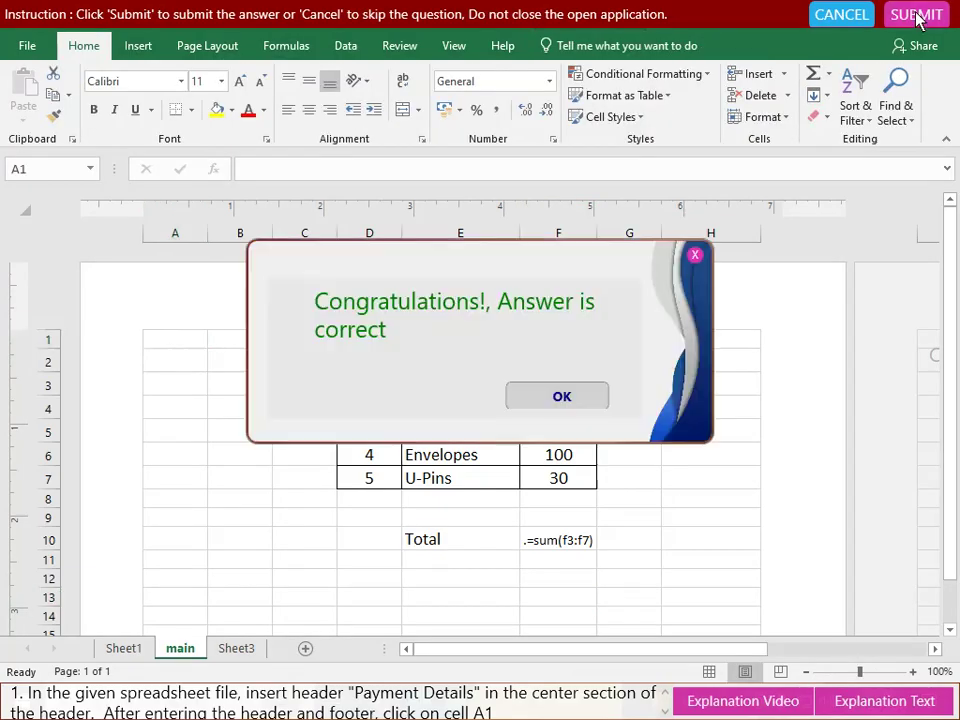
pyautogui.click(561, 397)
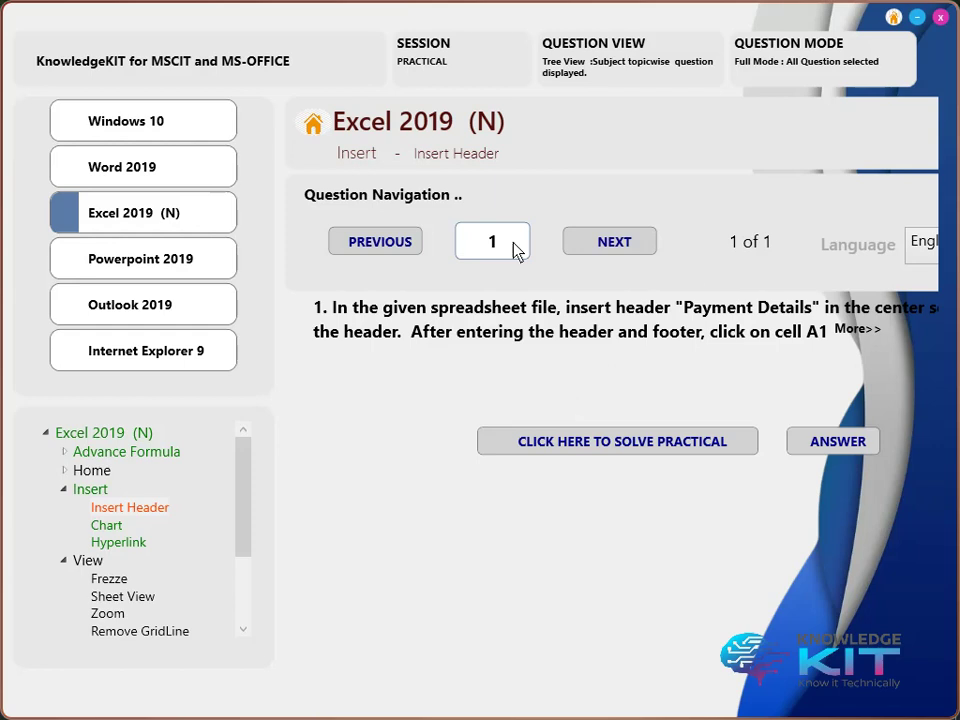
pyautogui.click(106, 526)
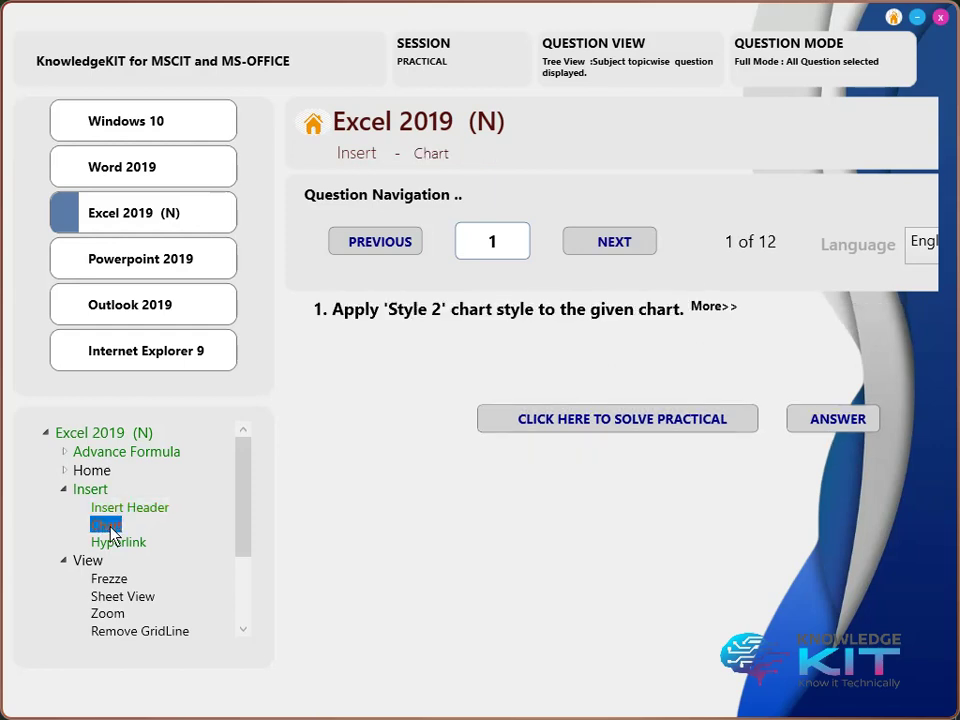
pyautogui.click(598, 424)
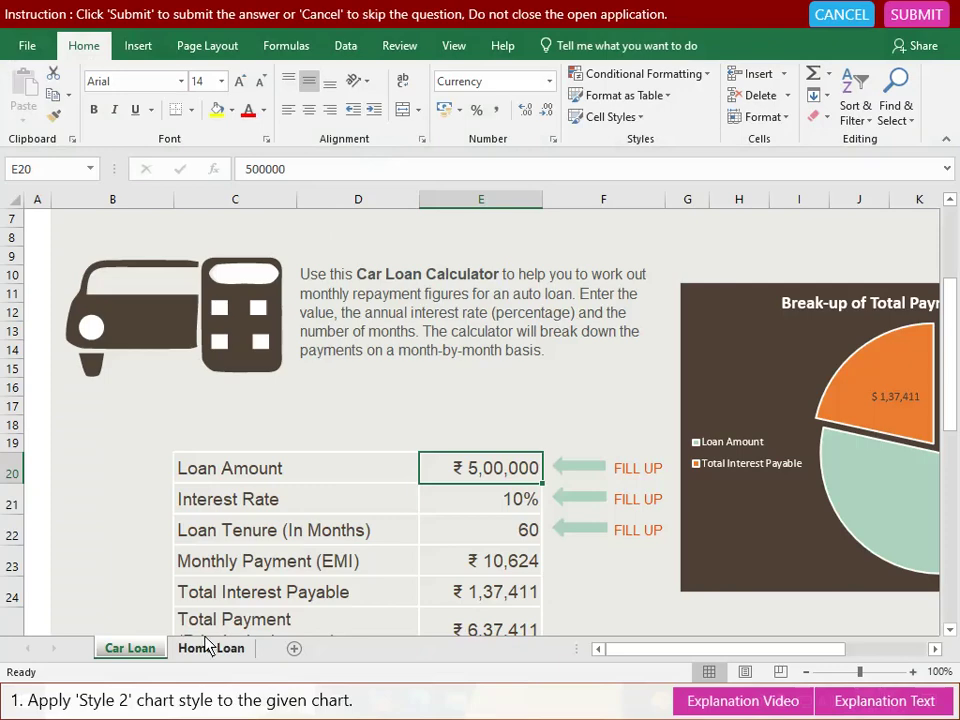
# Apply the Style 2 chart style to the pie chart on the Car Loan sheet.
pyautogui.click(872, 352)
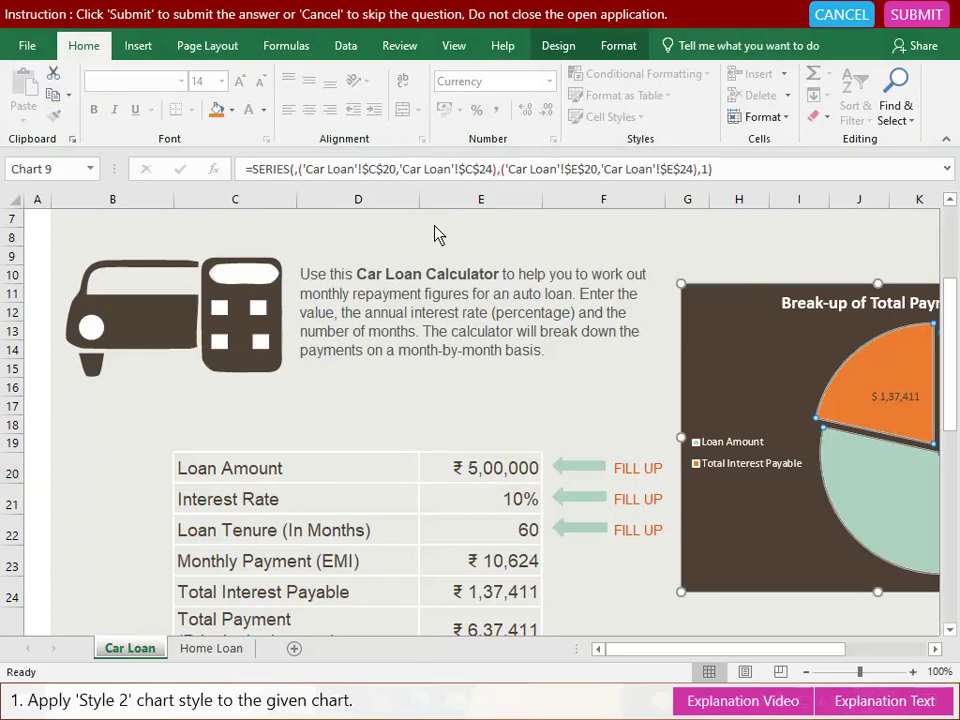
pyautogui.click(562, 46)
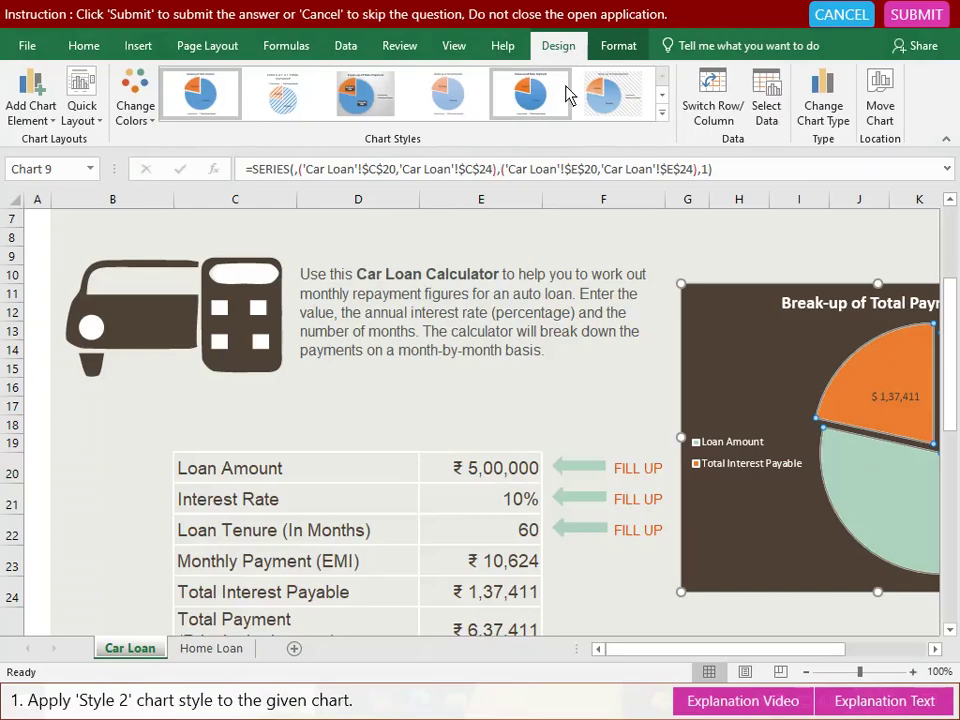
pyautogui.click(660, 120)
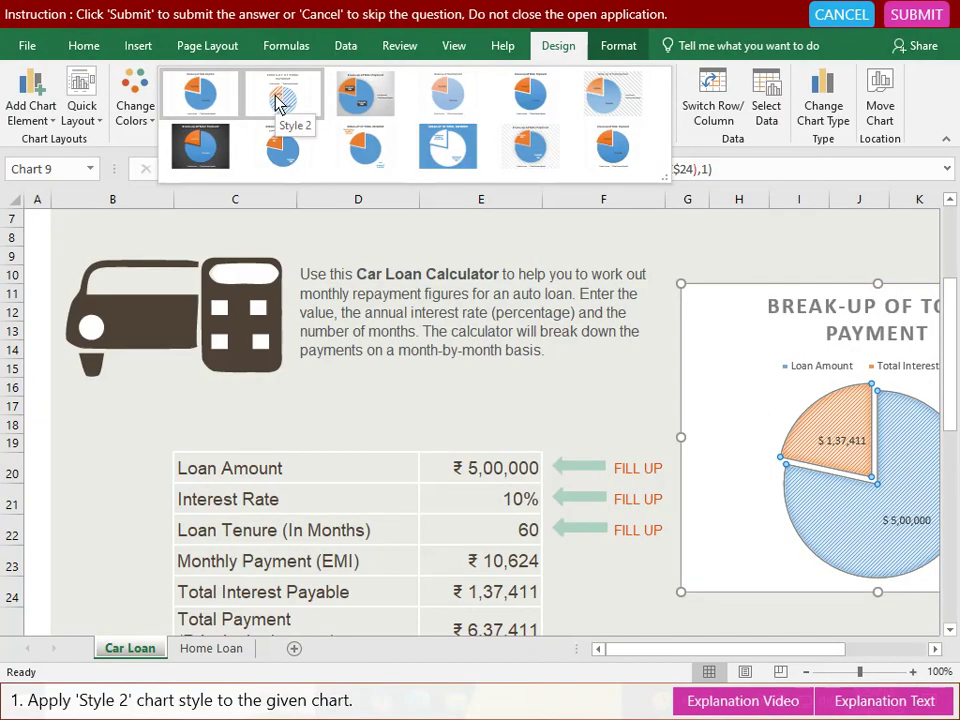
pyautogui.click(280, 104)
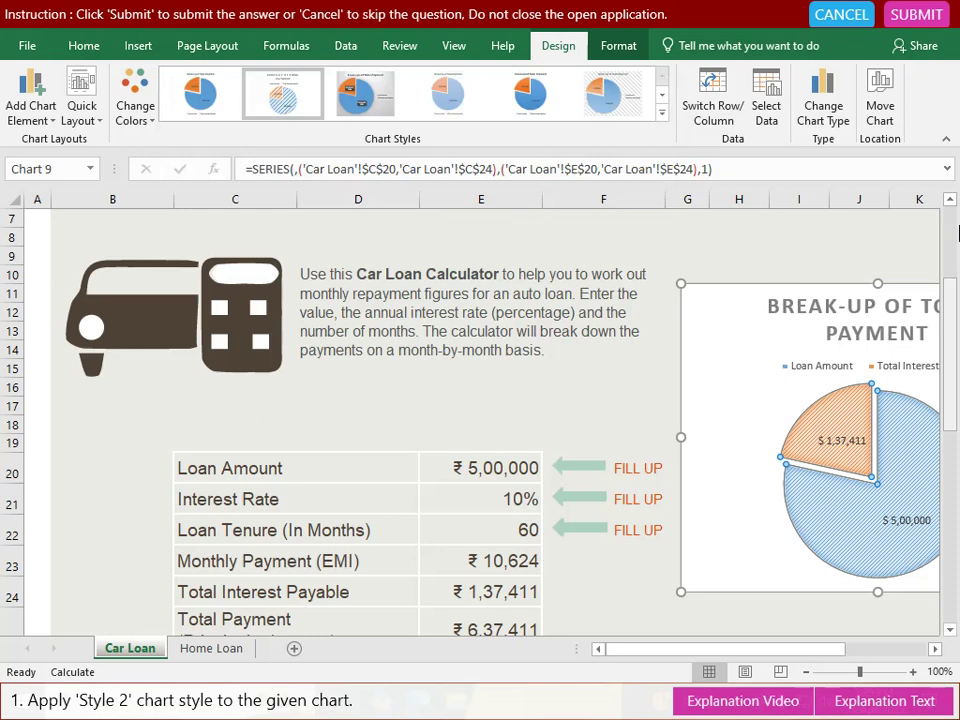
# Submit the Style 2 answer and start solving Chart question 2.
pyautogui.click(912, 18)
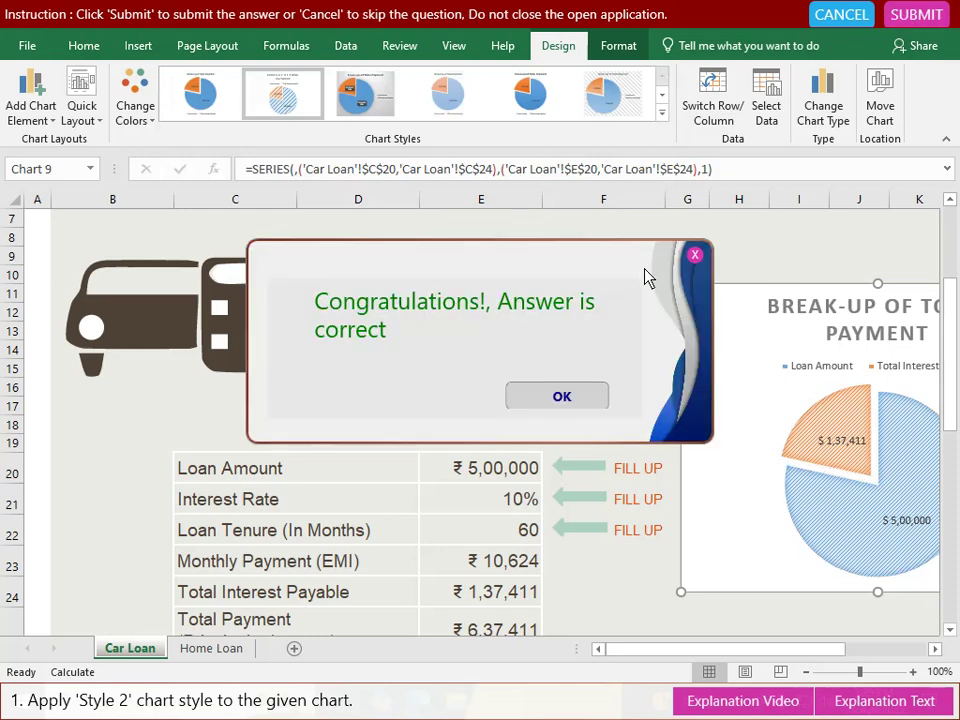
pyautogui.click(556, 395)
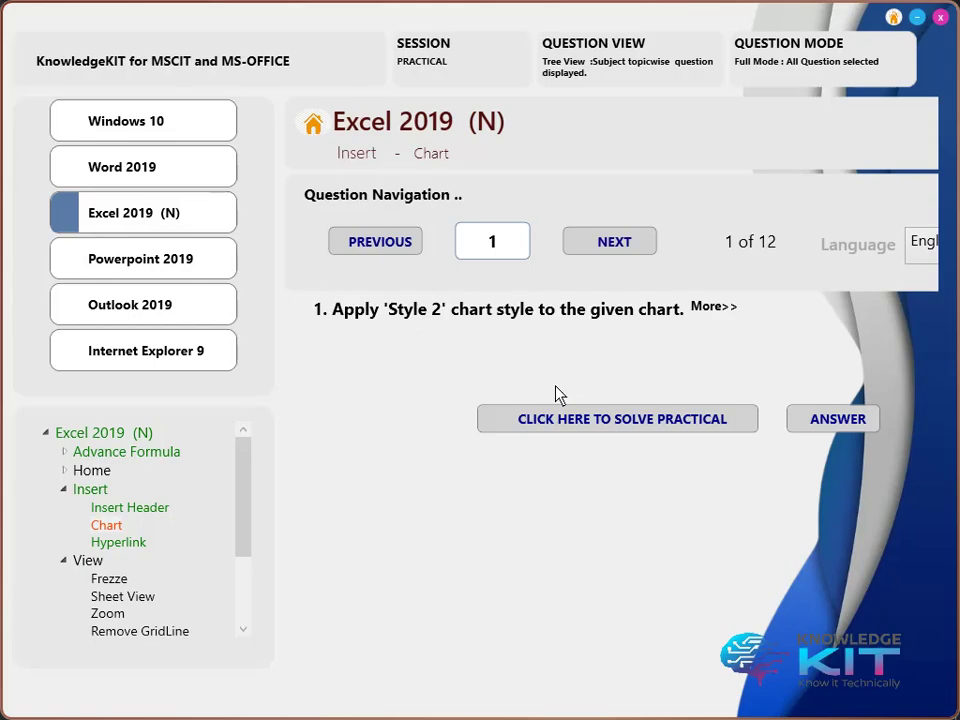
pyautogui.click(627, 251)
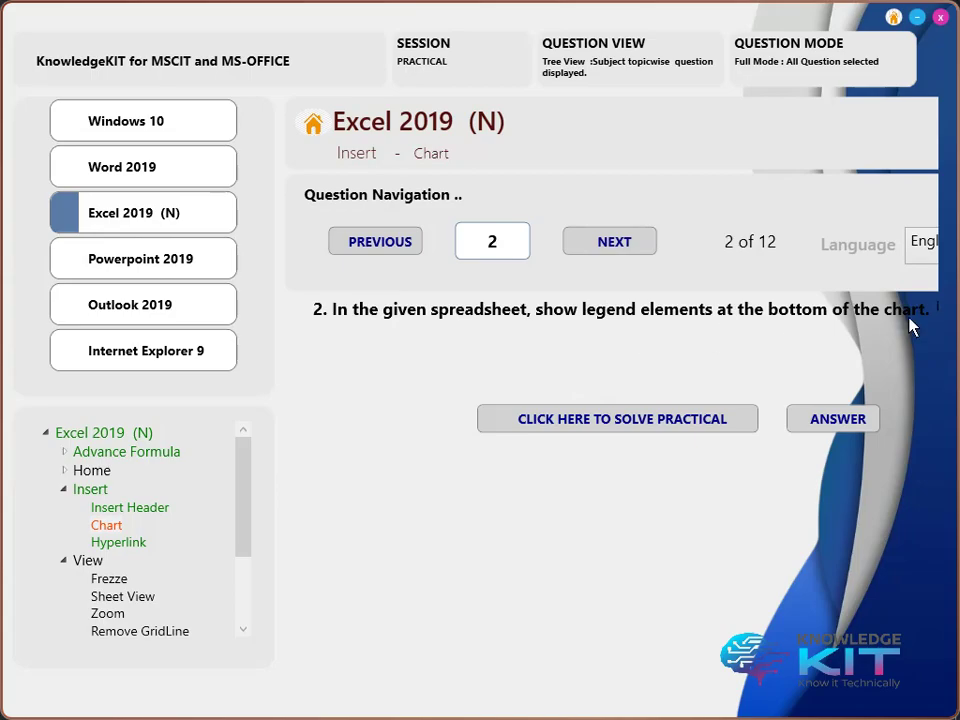
pyautogui.click(574, 418)
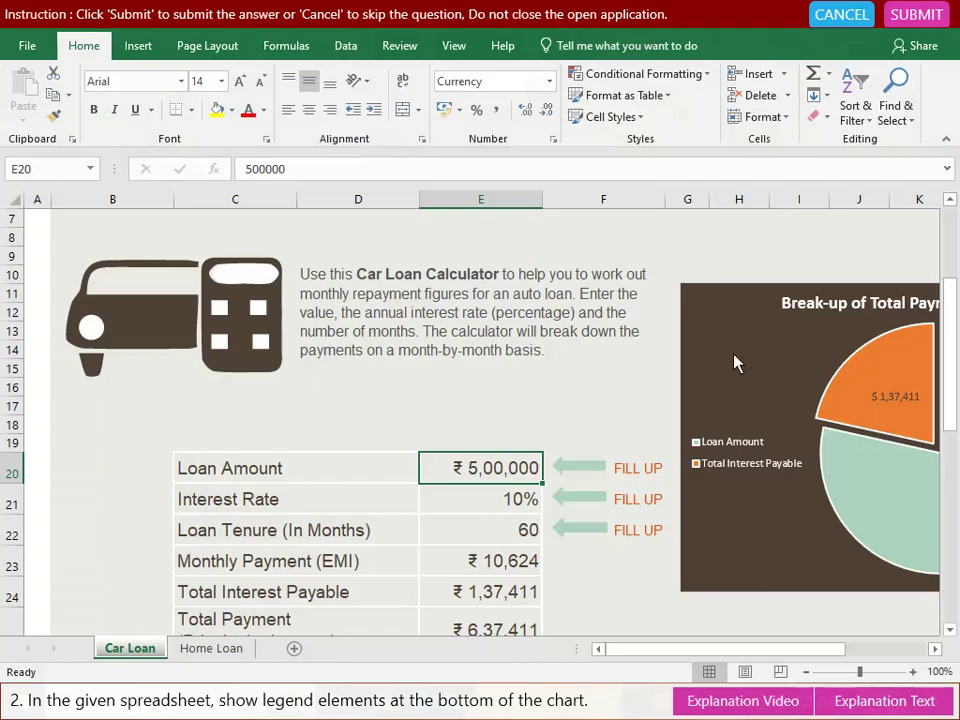
# Place the legend at the bottom of the Car Loan pie chart.
pyautogui.click(735, 362)
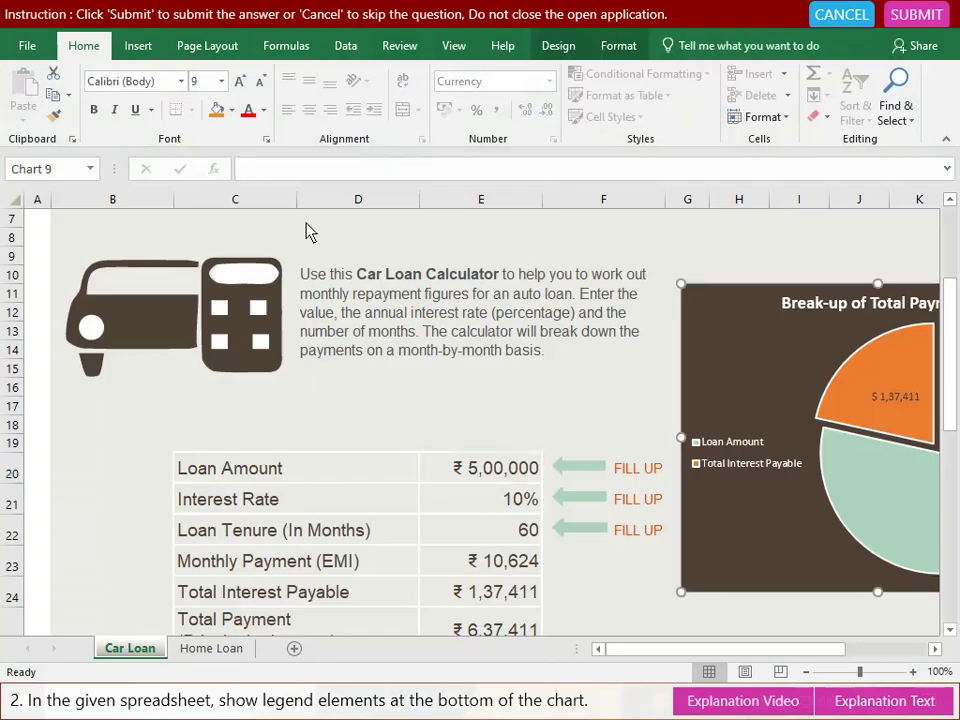
pyautogui.click(560, 47)
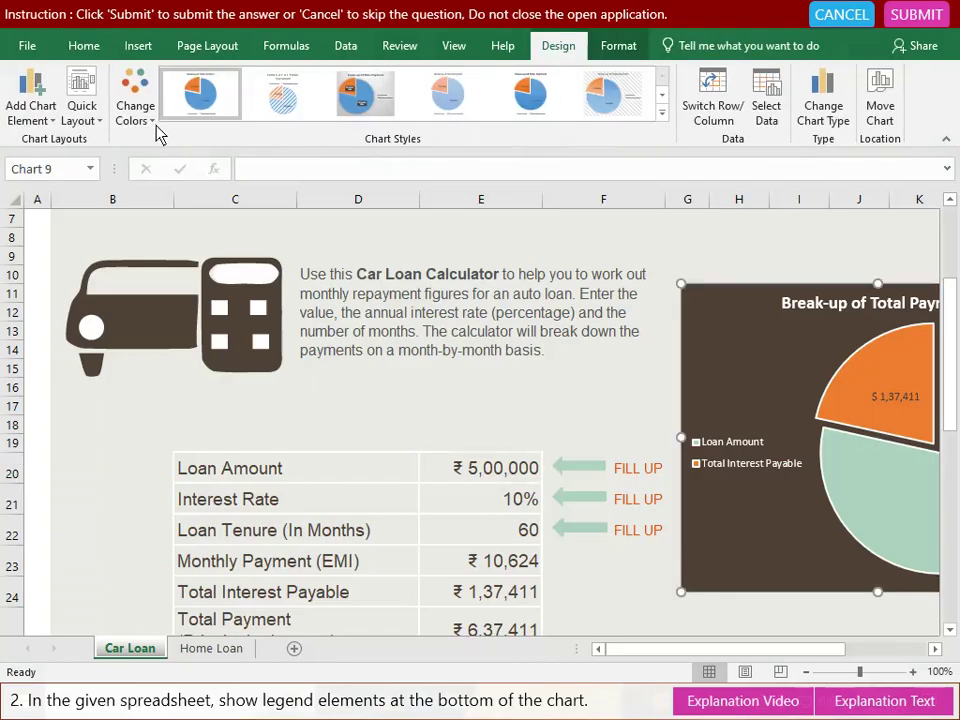
pyautogui.click(52, 123)
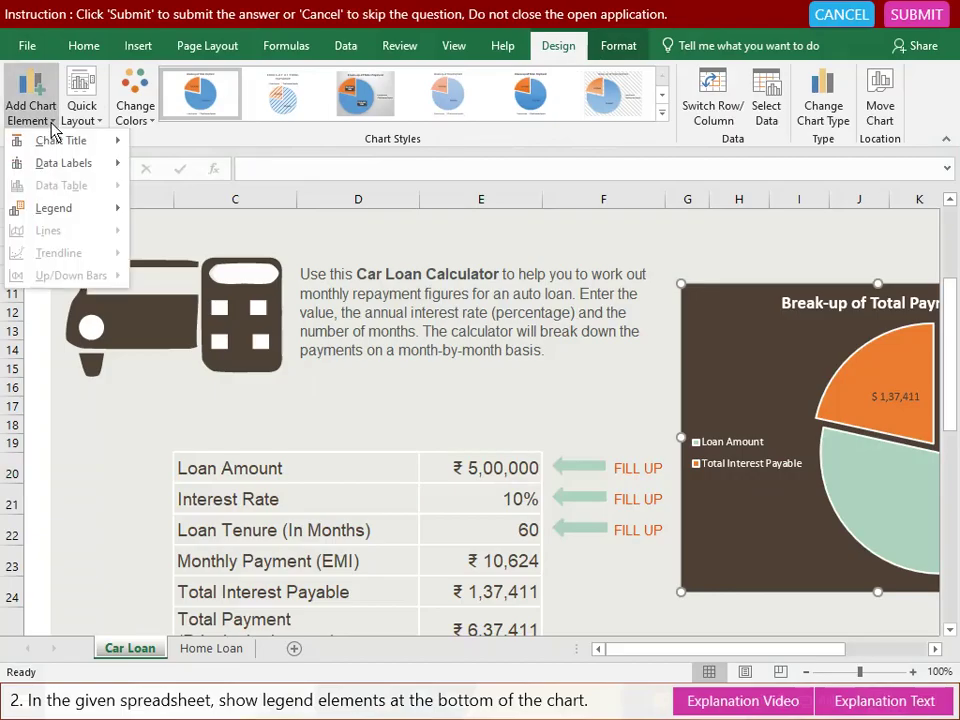
pyautogui.moveTo(66, 216)
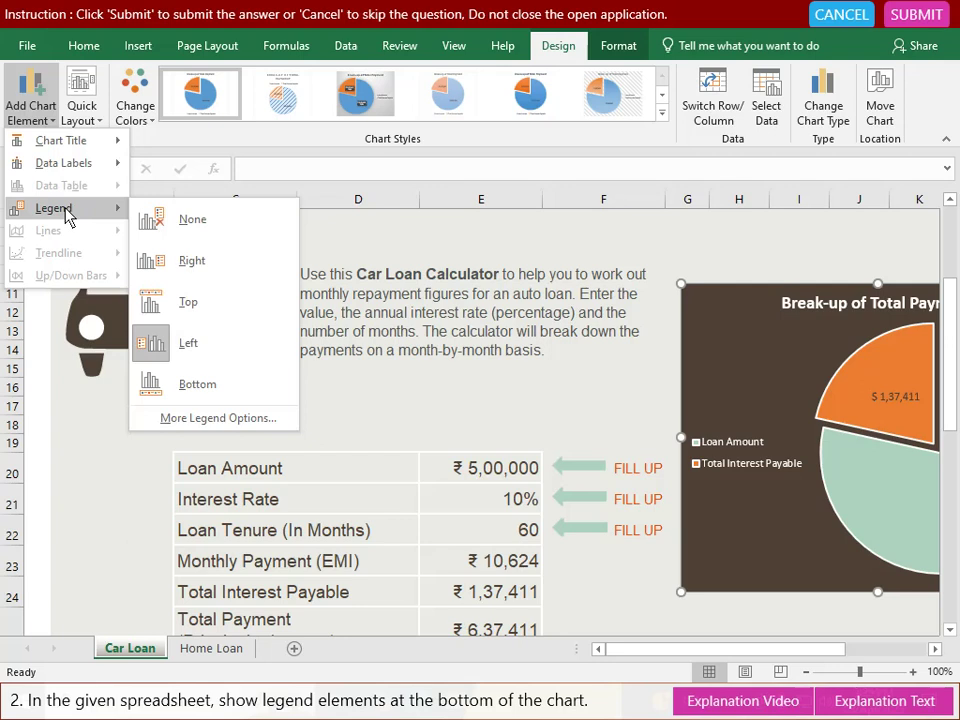
pyautogui.click(199, 388)
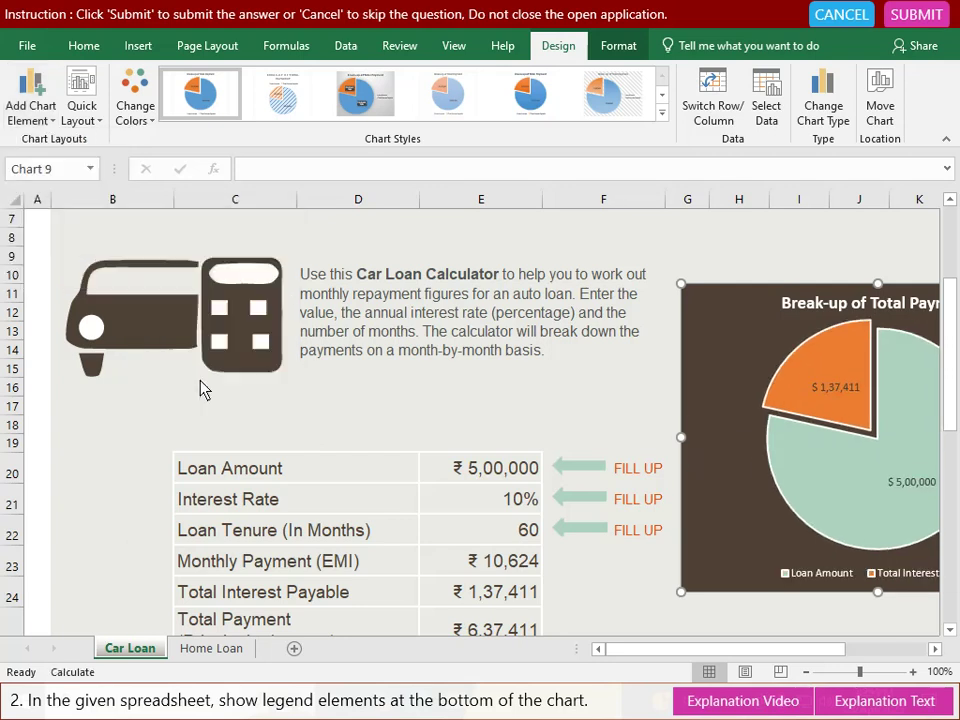
# Submit the bottom-legend answer and start solving Chart question 3.
pyautogui.click(915, 18)
pyautogui.click(546, 399)
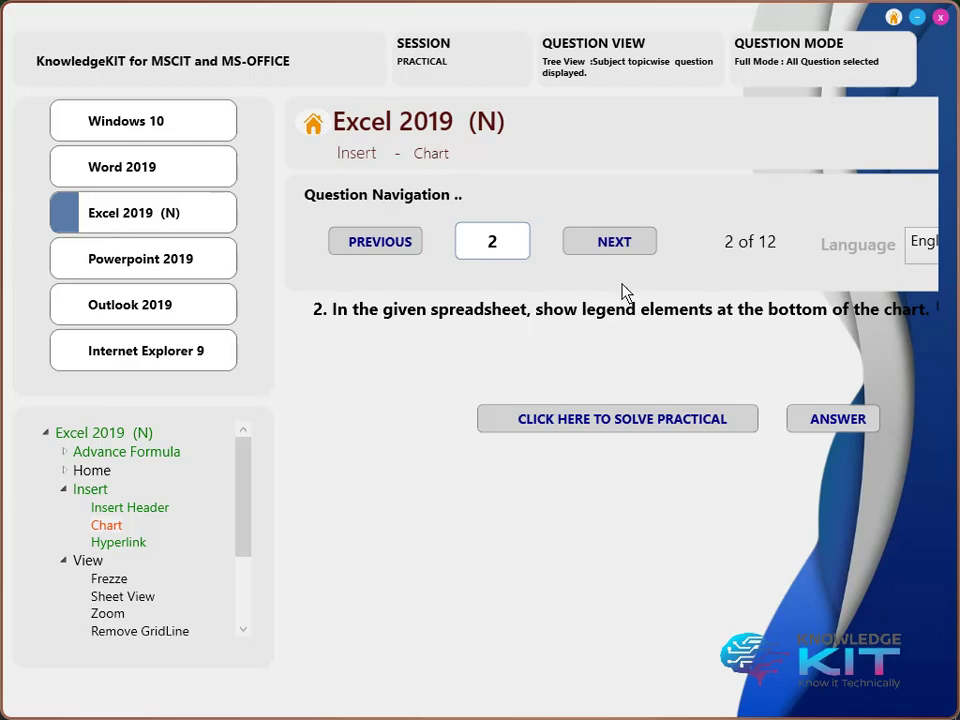
pyautogui.click(634, 244)
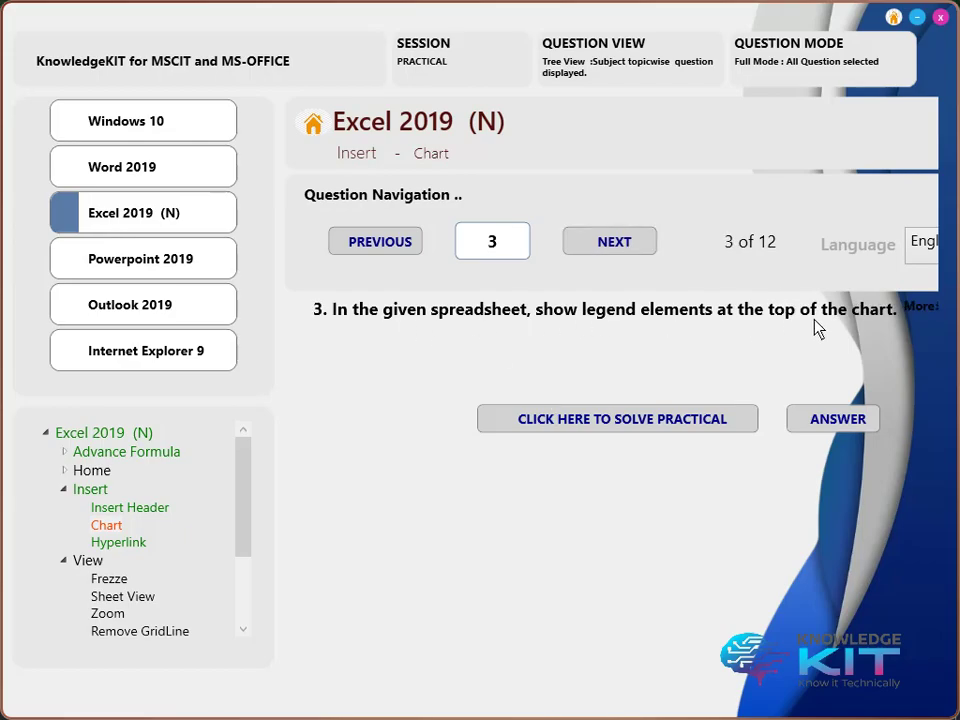
pyautogui.click(686, 420)
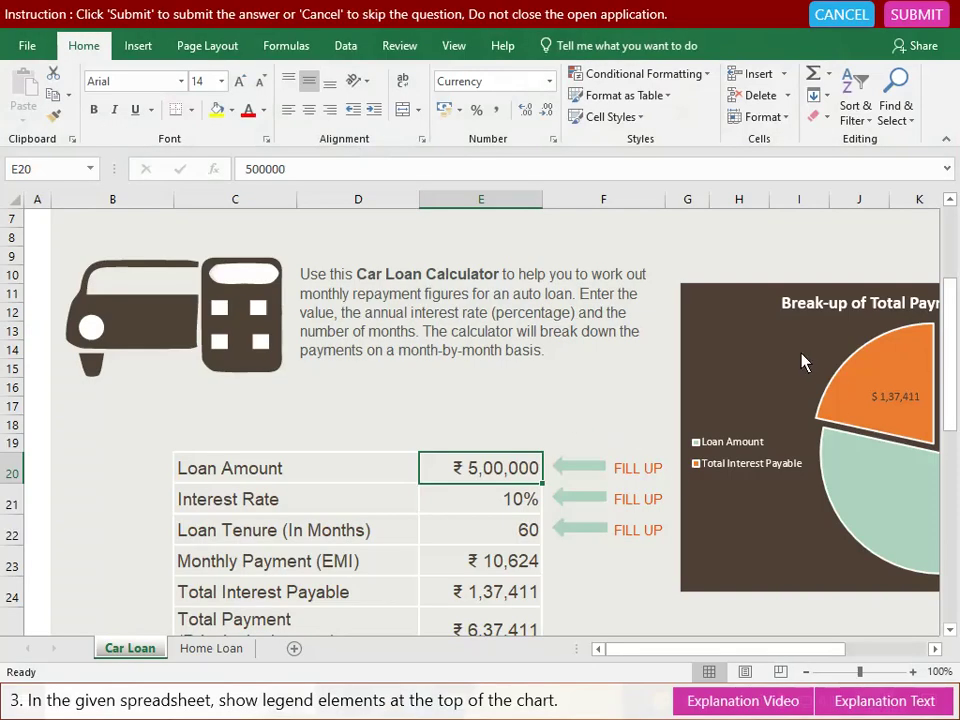
# Place the legend at the top of the Car Loan pie chart.
pyautogui.click(805, 362)
pyautogui.click(558, 47)
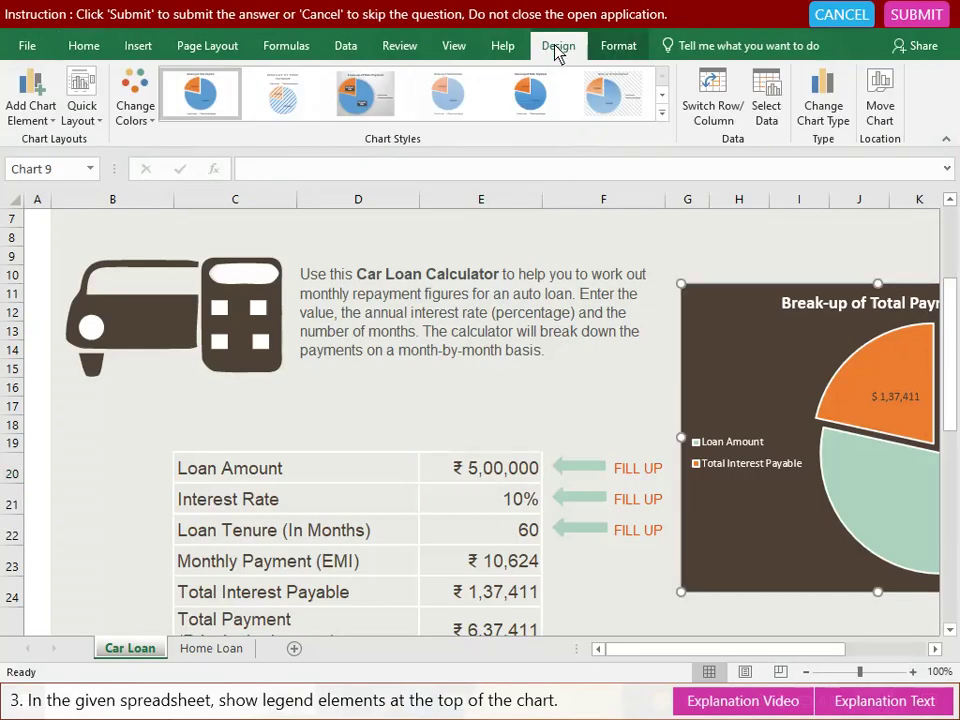
pyautogui.click(40, 118)
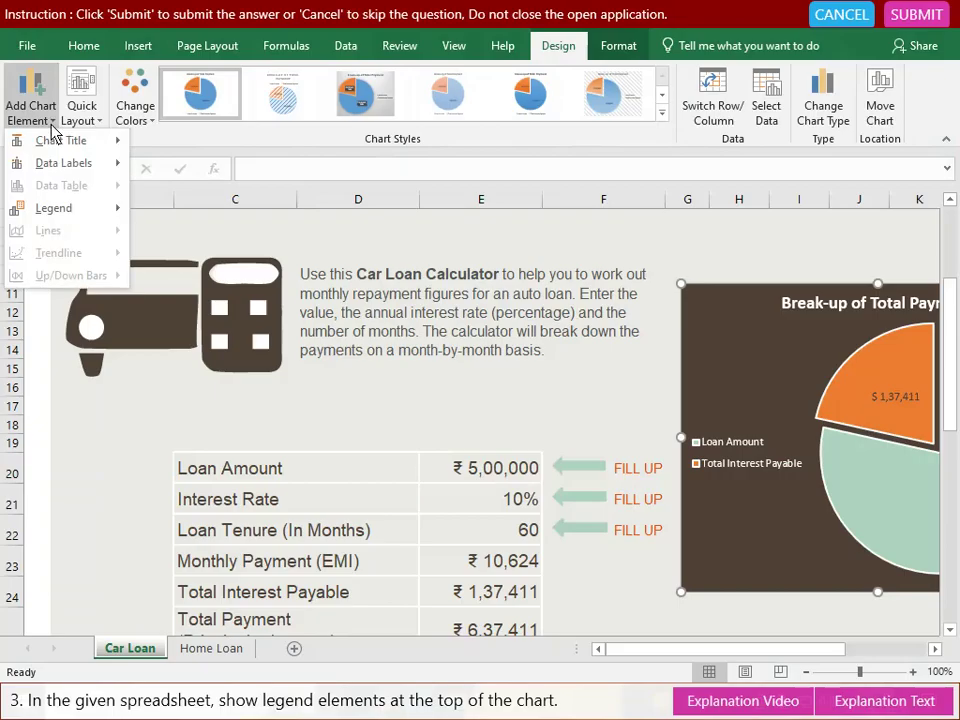
pyautogui.moveTo(62, 212)
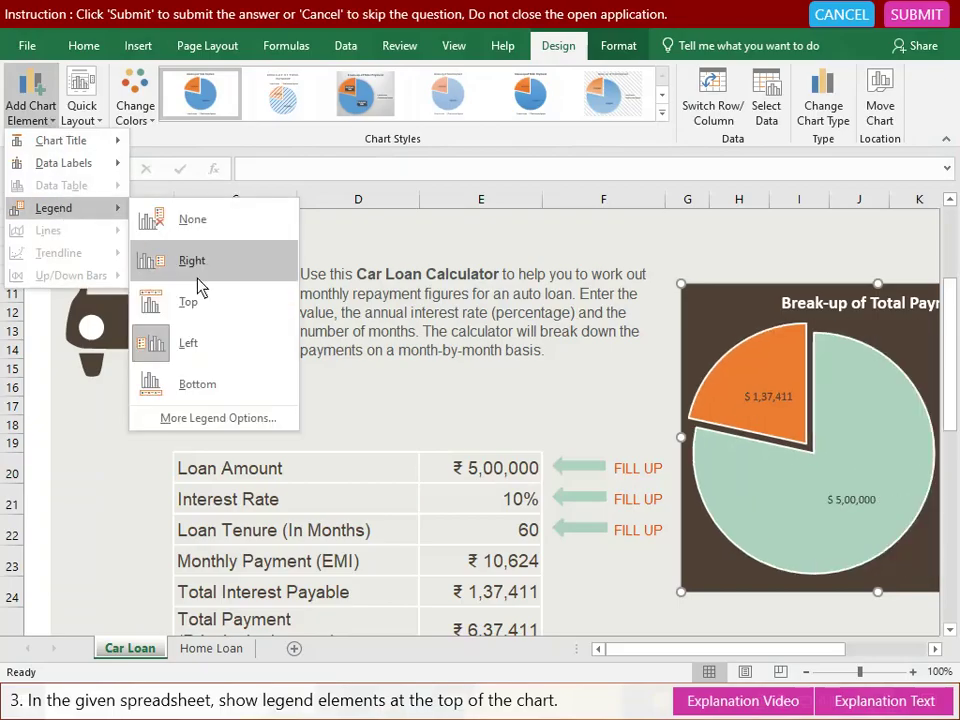
pyautogui.click(190, 302)
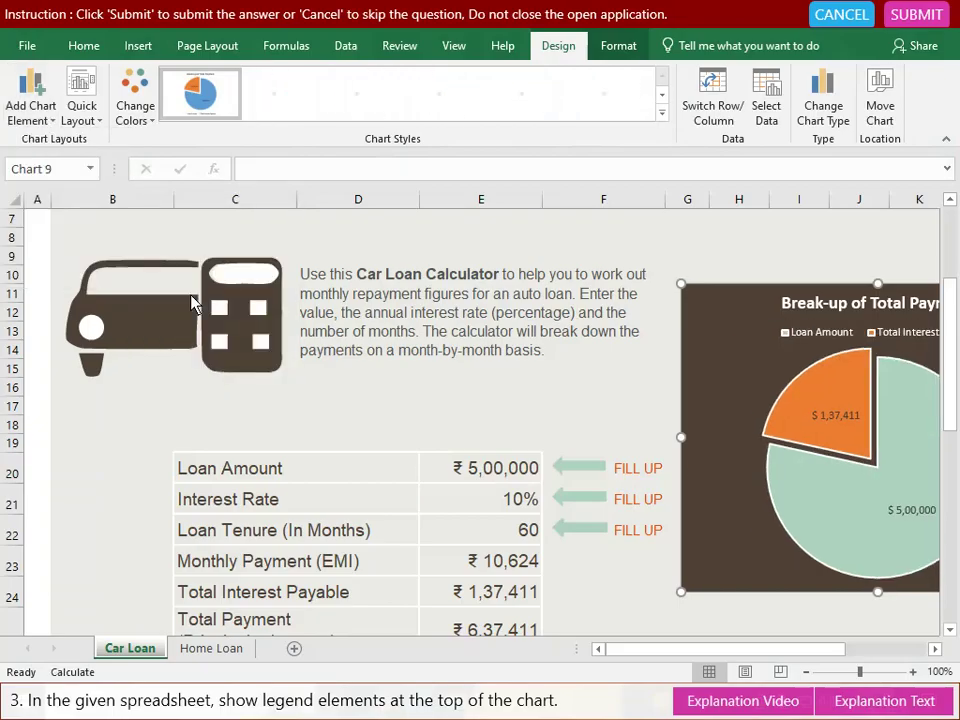
# Submit the top-legend answer and start solving Chart question 4.
pyautogui.click(920, 15)
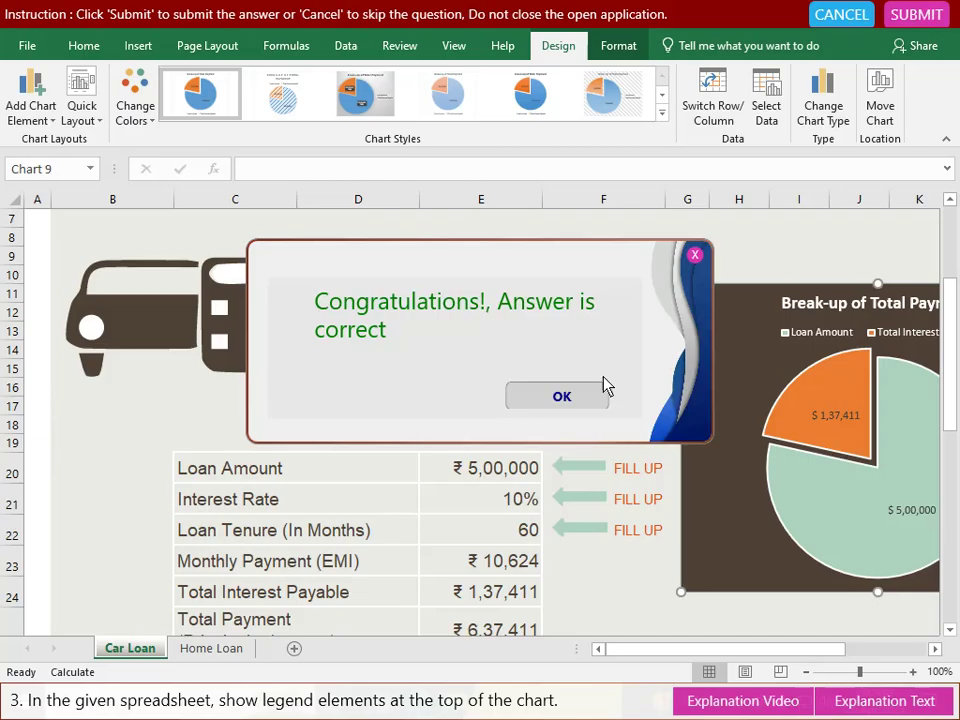
pyautogui.click(562, 400)
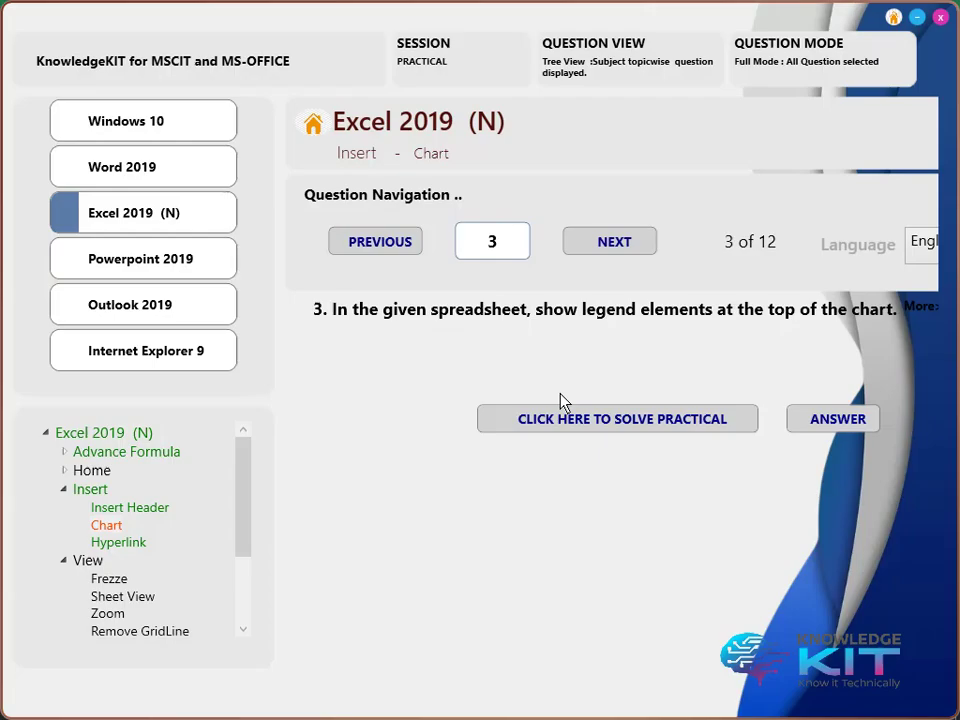
pyautogui.click(614, 243)
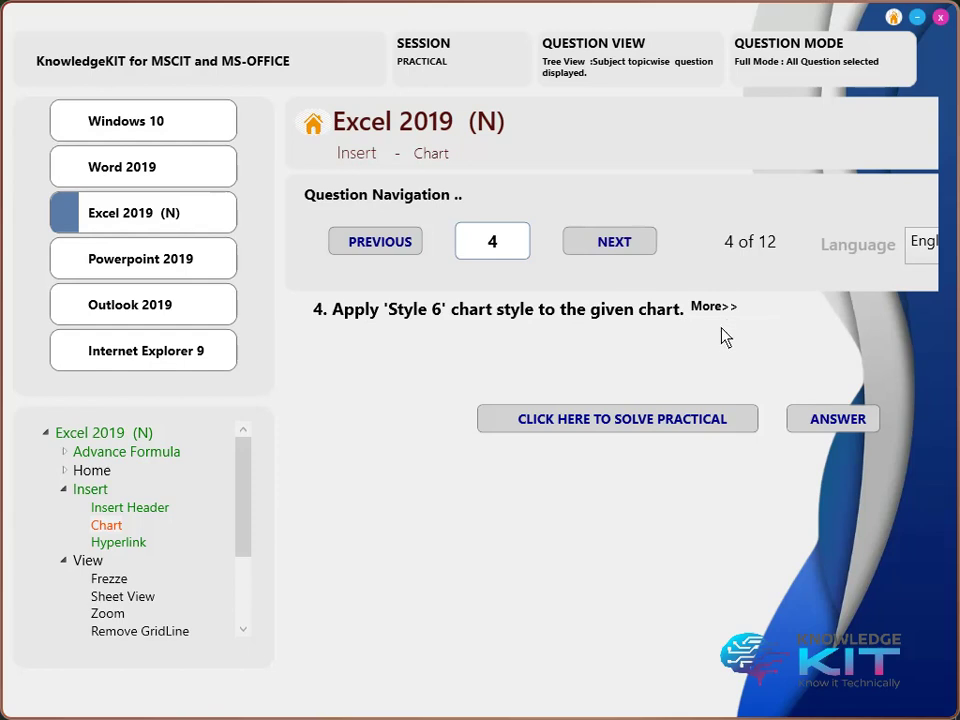
pyautogui.click(622, 418)
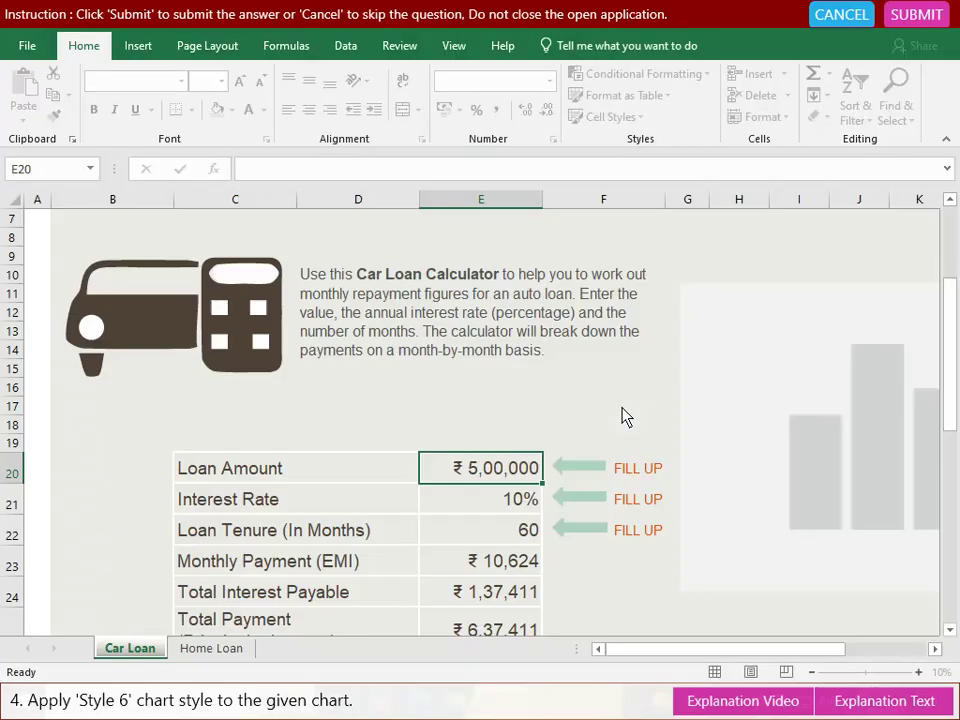
# Apply the Style 6 chart style to the pie chart on the Car Loan sheet.
pyautogui.click(784, 392)
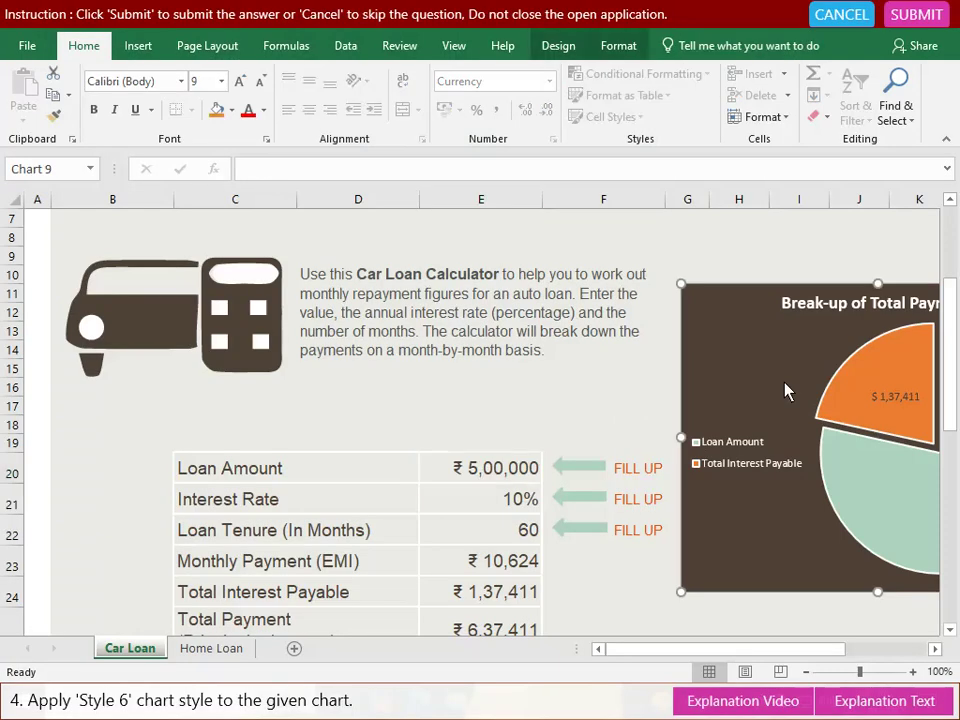
pyautogui.click(562, 50)
pyautogui.click(657, 122)
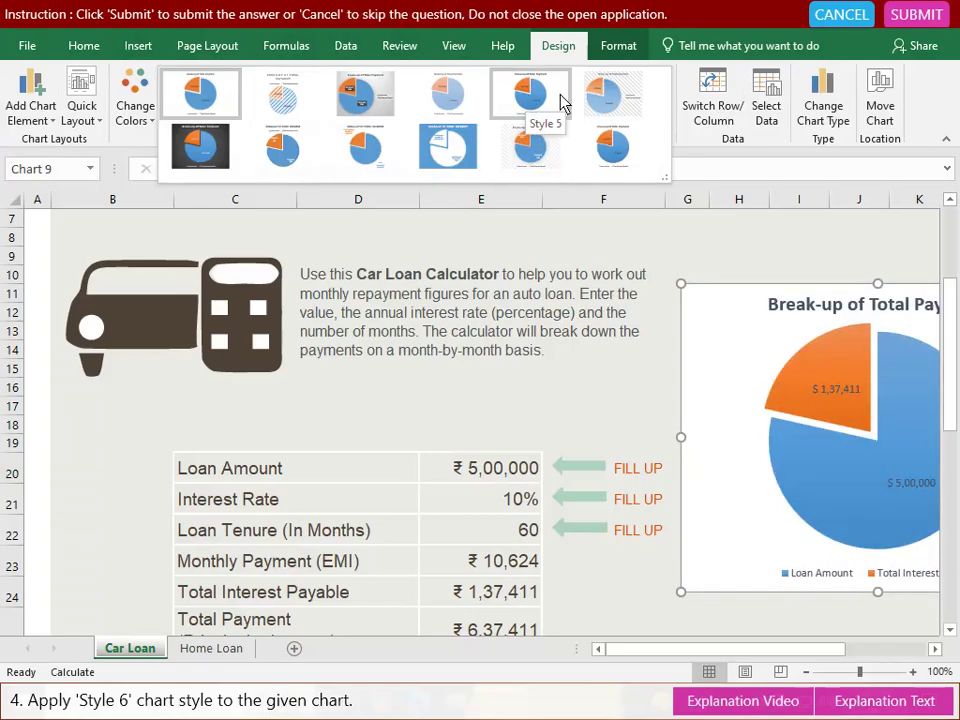
pyautogui.click(610, 103)
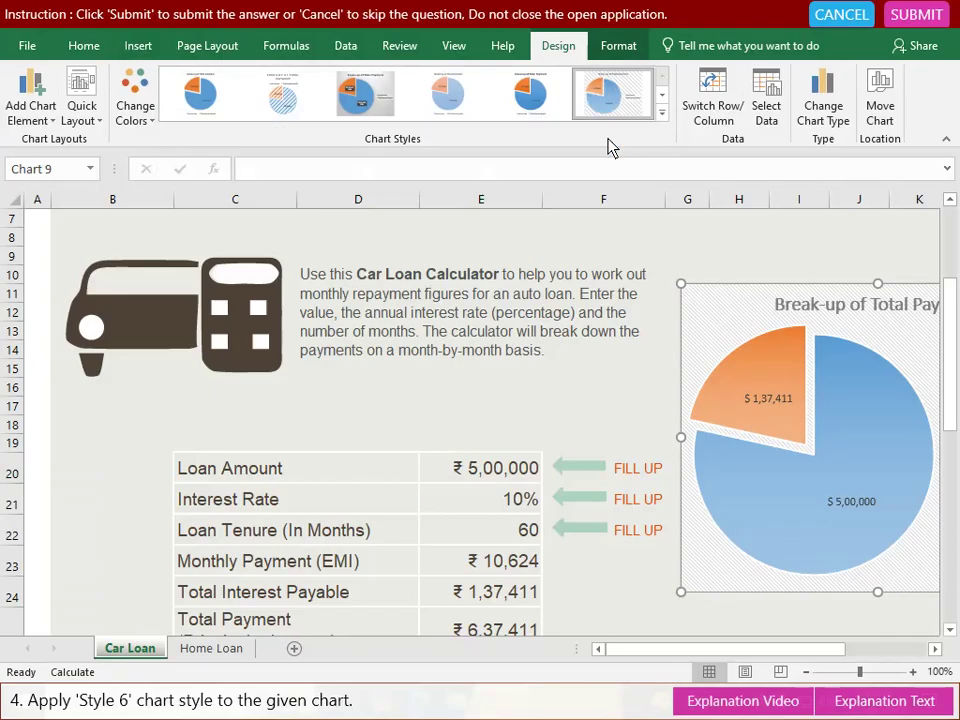
# Submit the Style 6 answer and start solving Chart question 5.
pyautogui.click(908, 16)
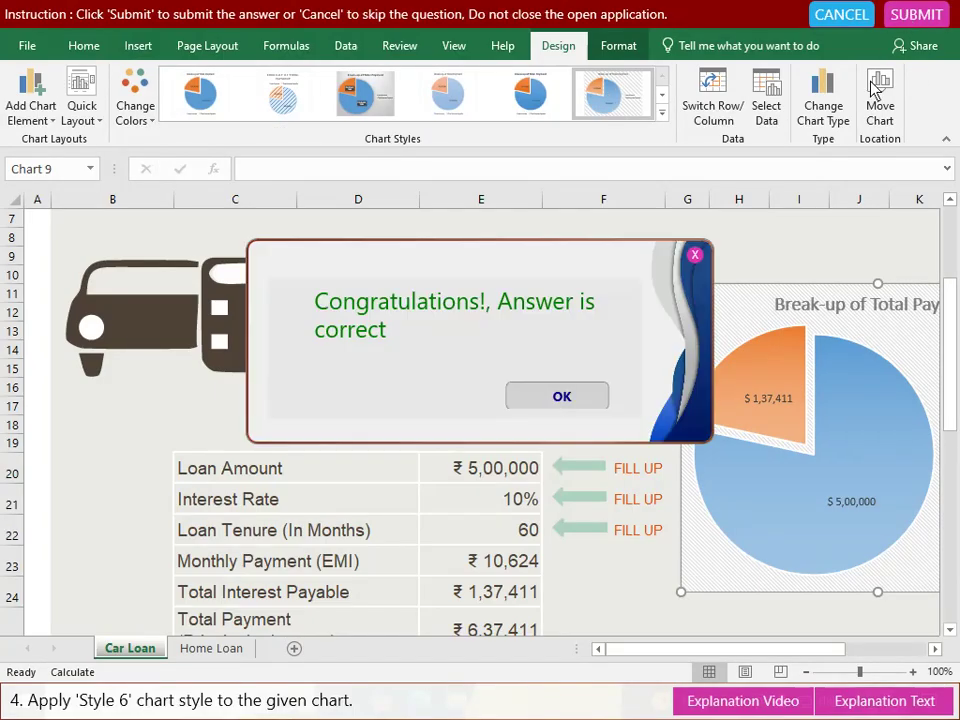
pyautogui.click(555, 396)
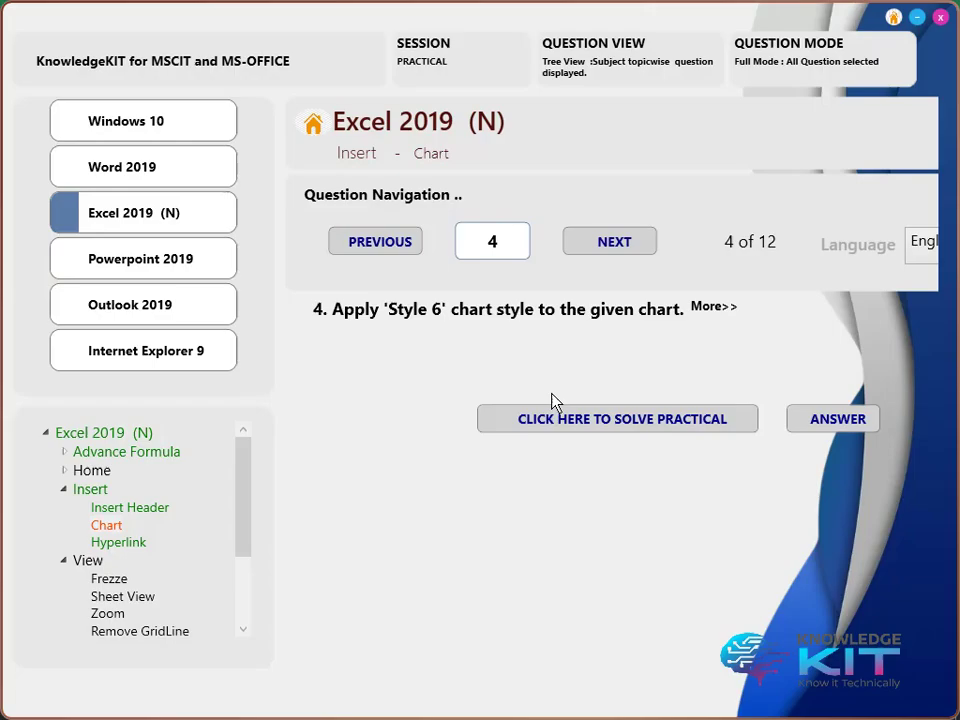
pyautogui.click(624, 244)
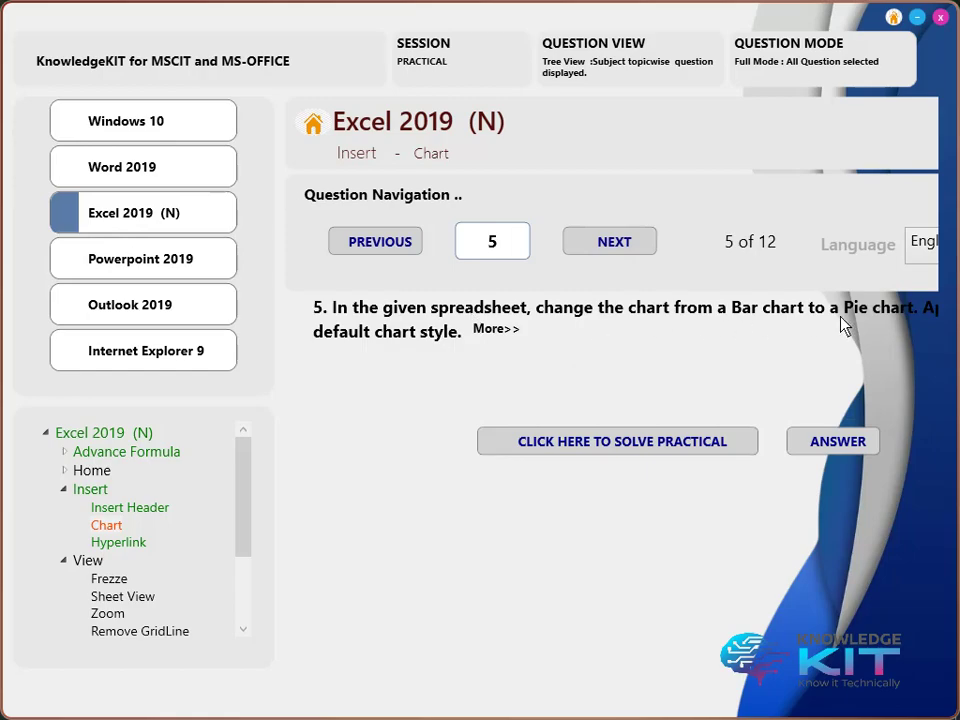
pyautogui.click(608, 445)
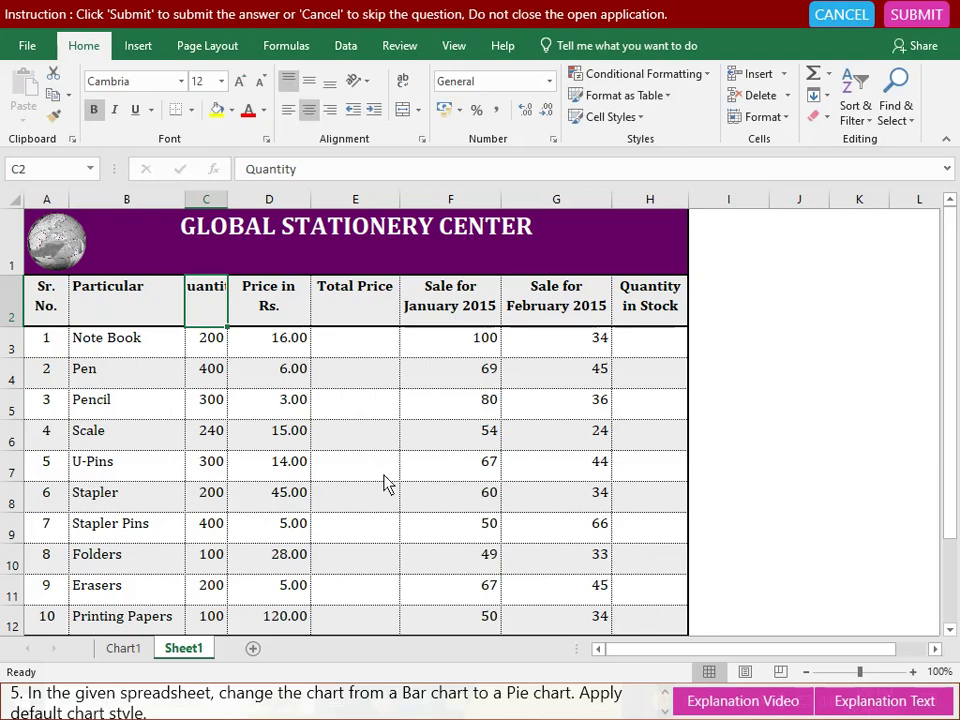
# Change the bar chart on the Chart1 sheet to a pie chart with the default style.
pyautogui.click(122, 649)
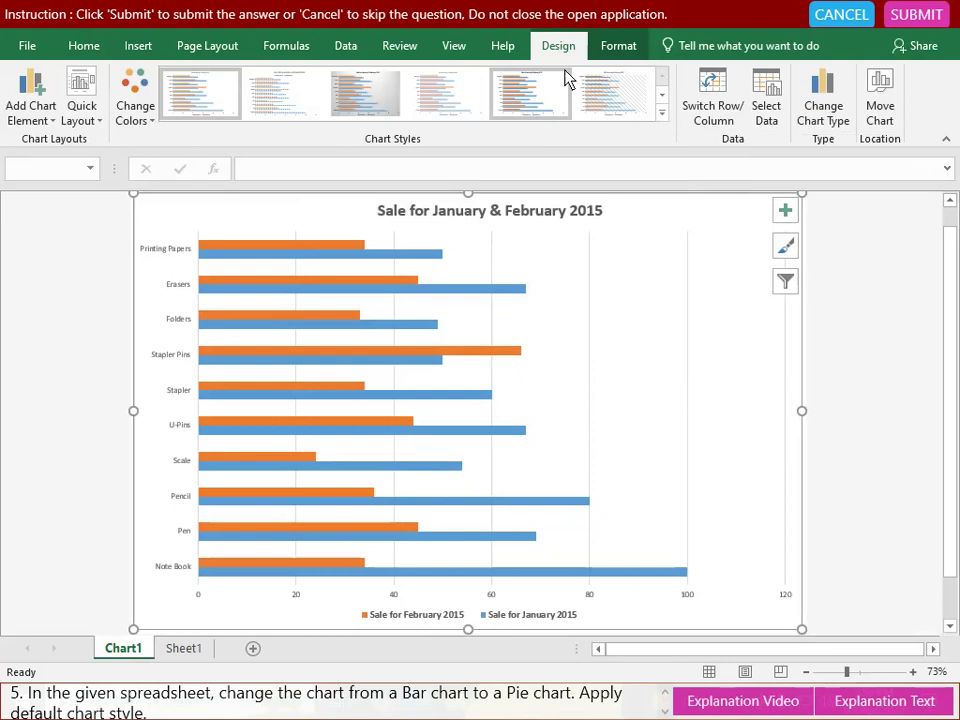
pyautogui.click(826, 104)
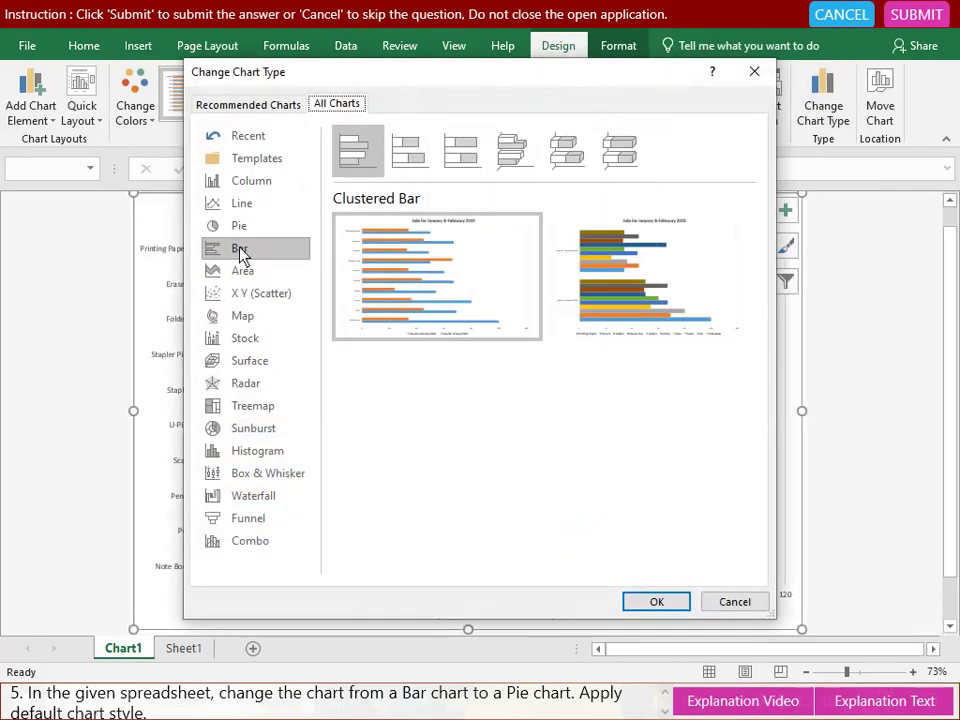
pyautogui.click(241, 228)
pyautogui.click(664, 606)
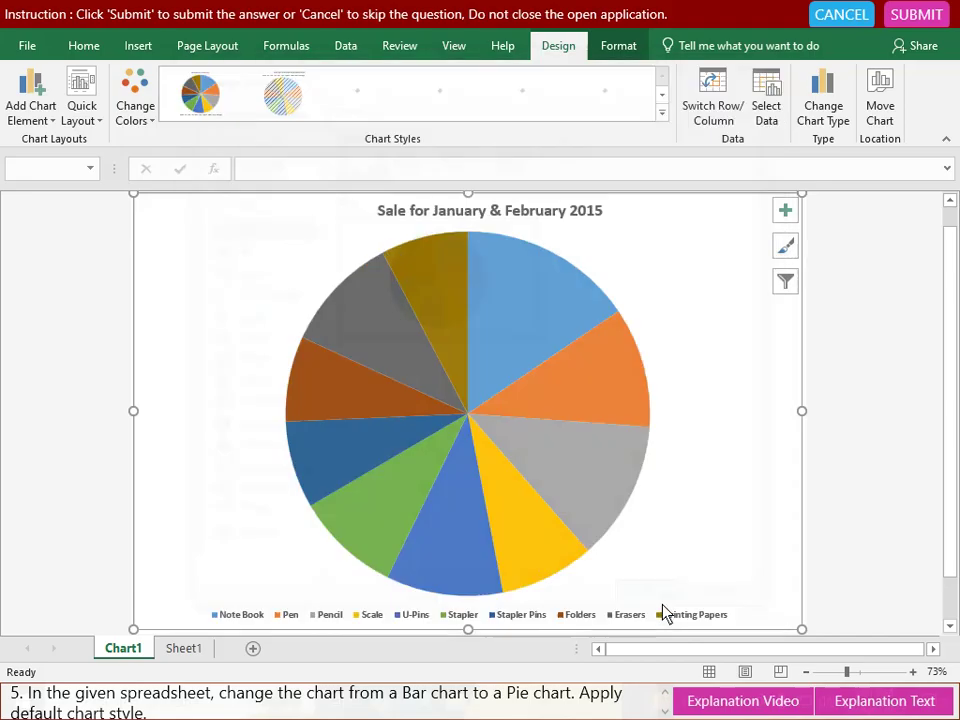
# Submit the pie chart answer and start solving Chart question 6.
pyautogui.click(915, 16)
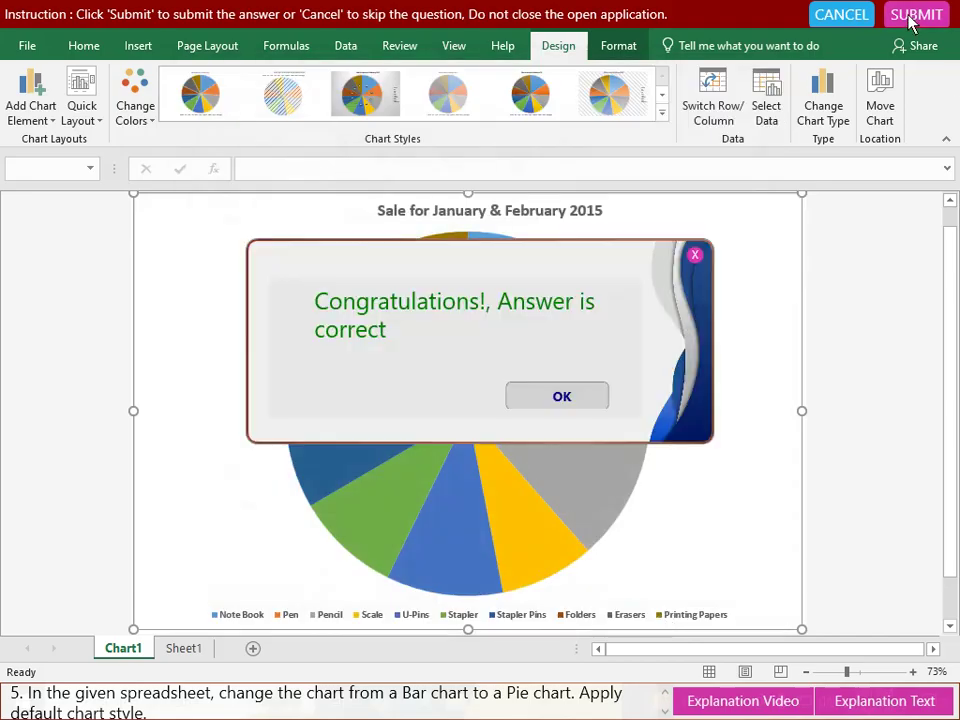
pyautogui.click(561, 399)
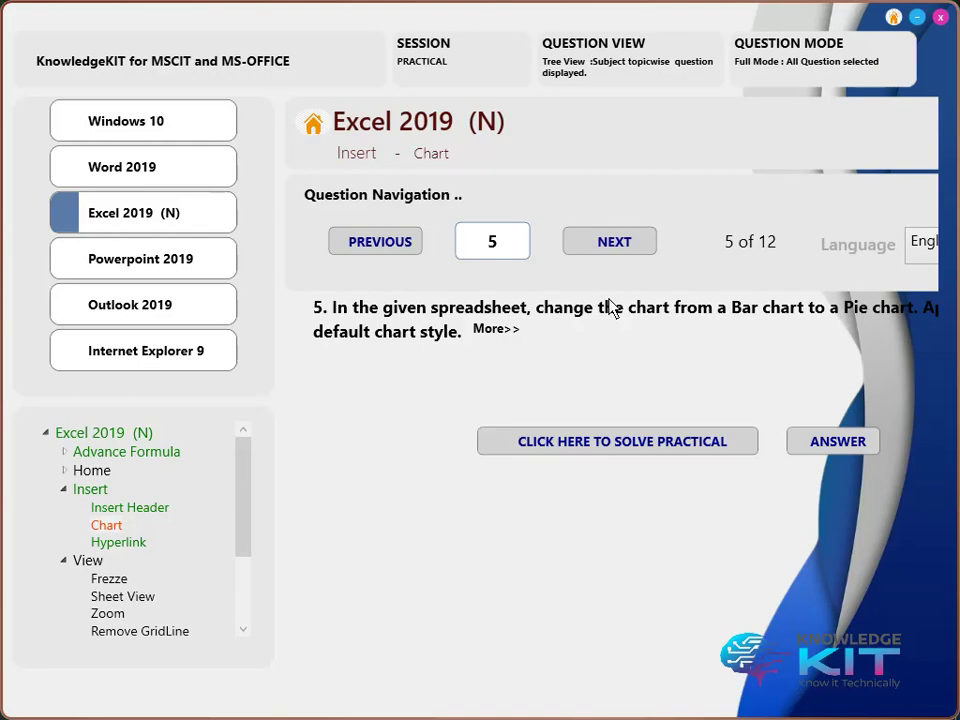
pyautogui.click(620, 244)
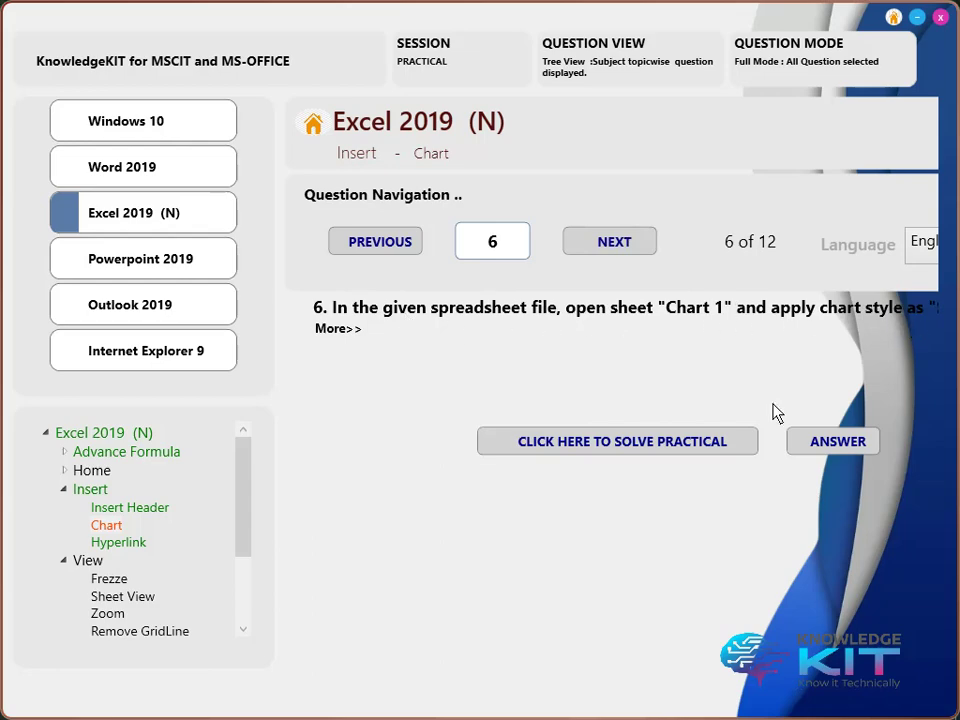
pyautogui.click(606, 443)
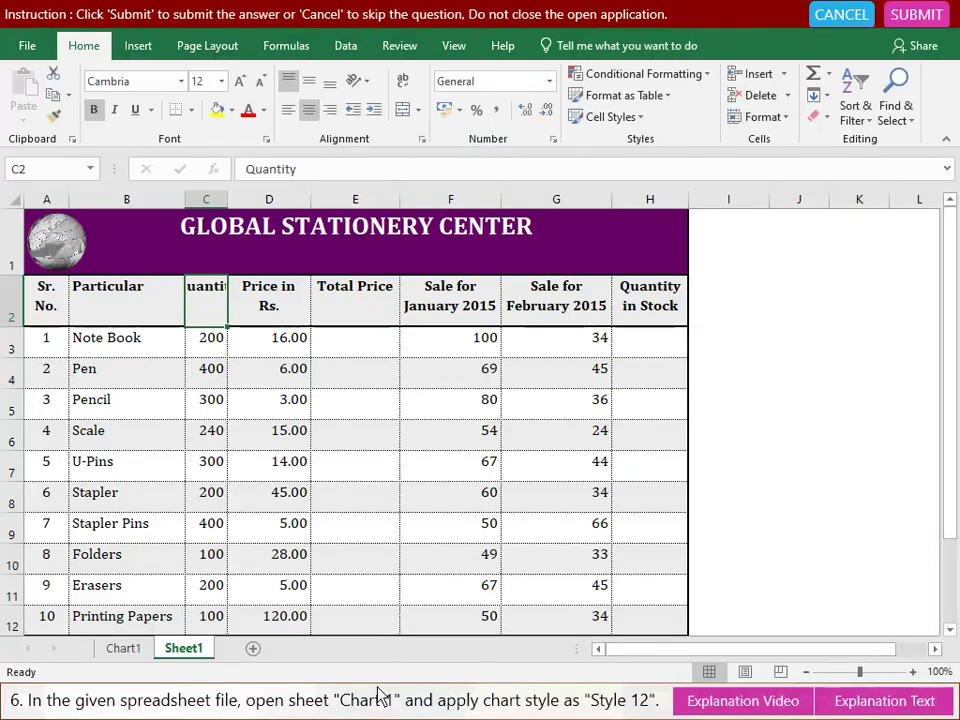
# Apply the Style 12 chart style to the bar chart on the Chart1 sheet.
pyautogui.click(118, 649)
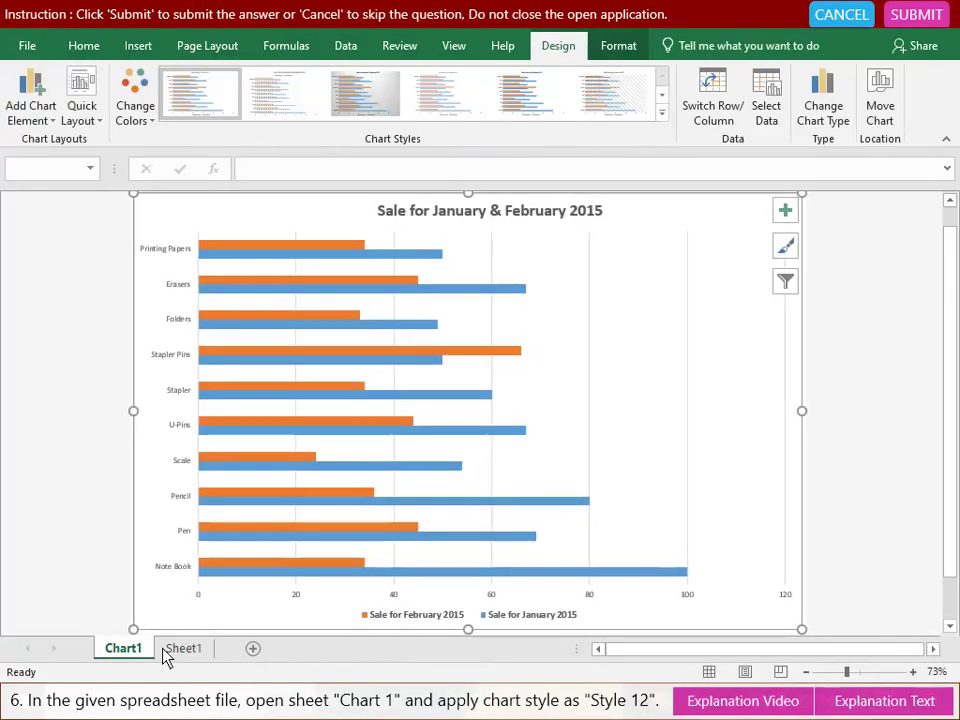
pyautogui.click(388, 351)
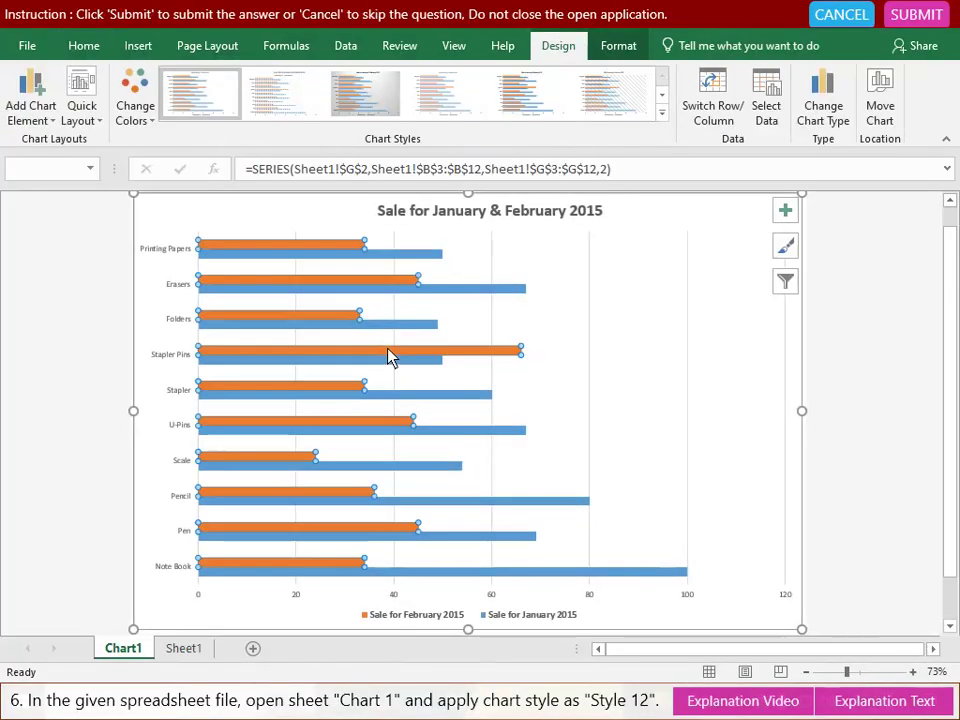
pyautogui.click(661, 112)
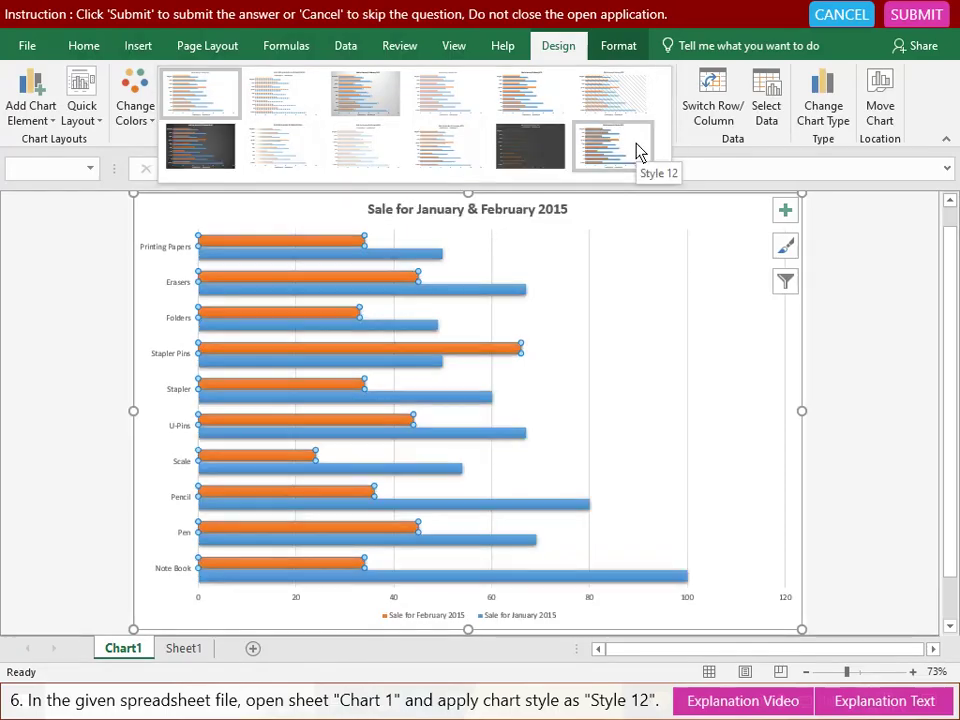
pyautogui.click(640, 150)
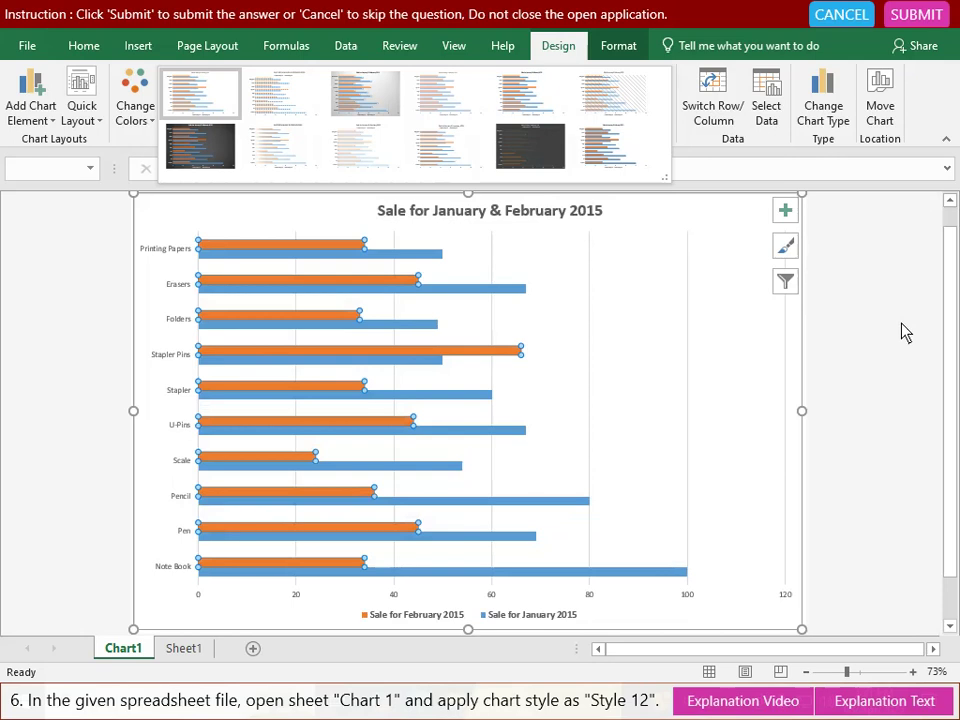
pyautogui.click(661, 112)
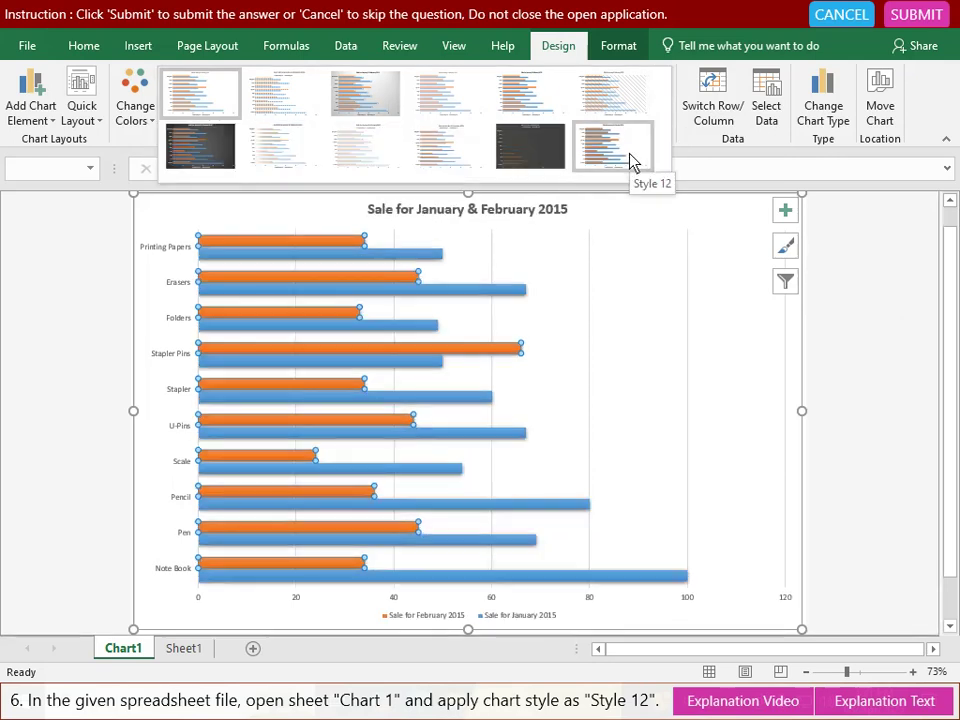
pyautogui.click(632, 160)
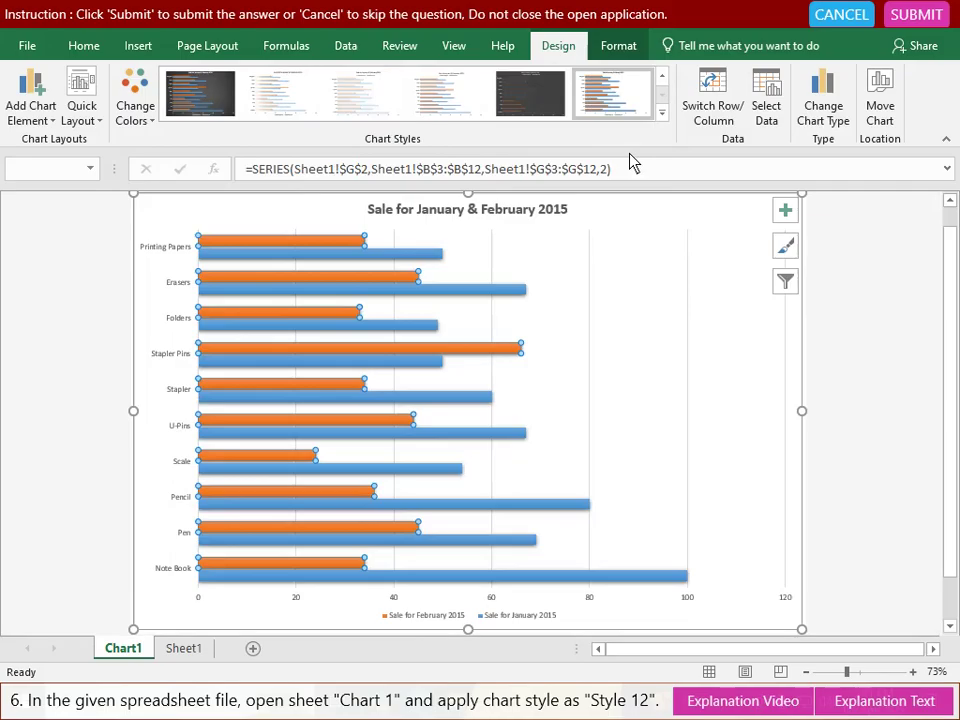
# Submit the Style 12 answer and start solving Chart question 7.
pyautogui.click(917, 16)
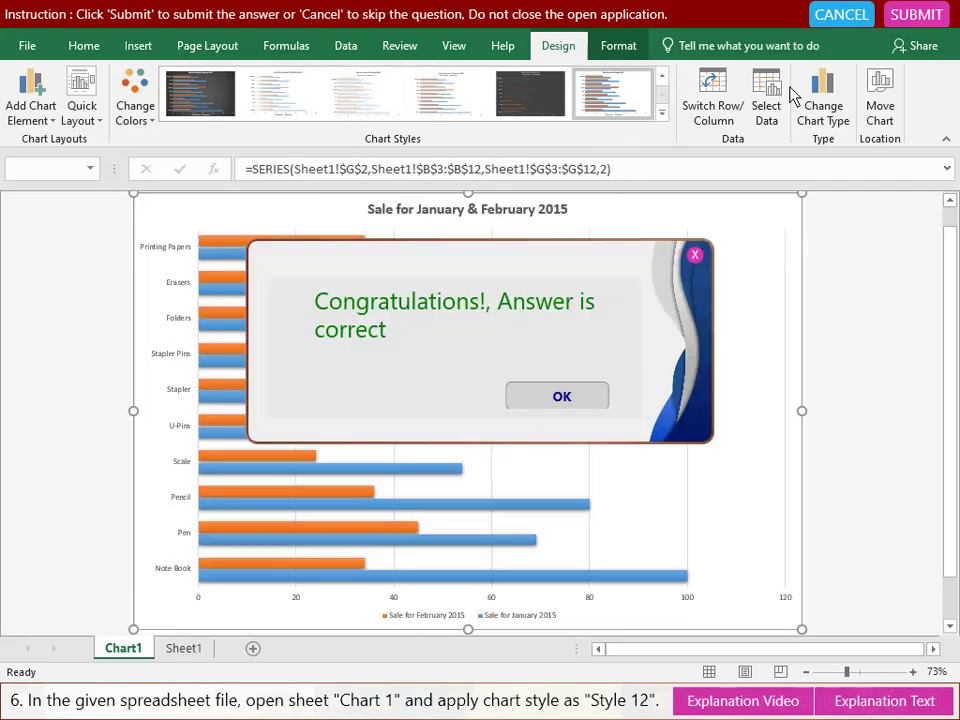
pyautogui.click(540, 395)
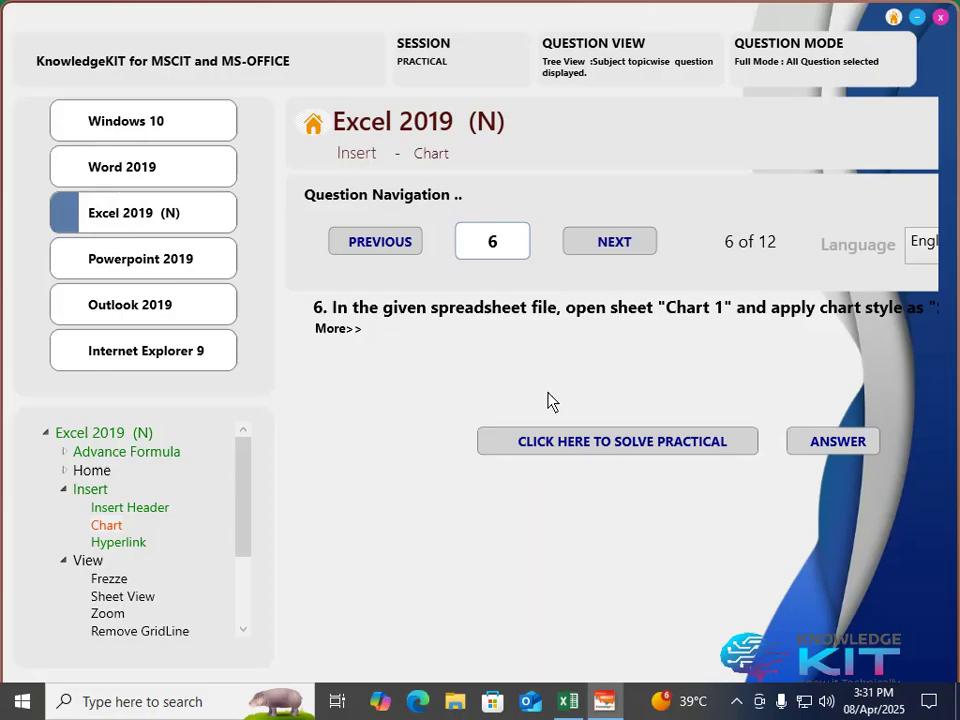
pyautogui.click(614, 242)
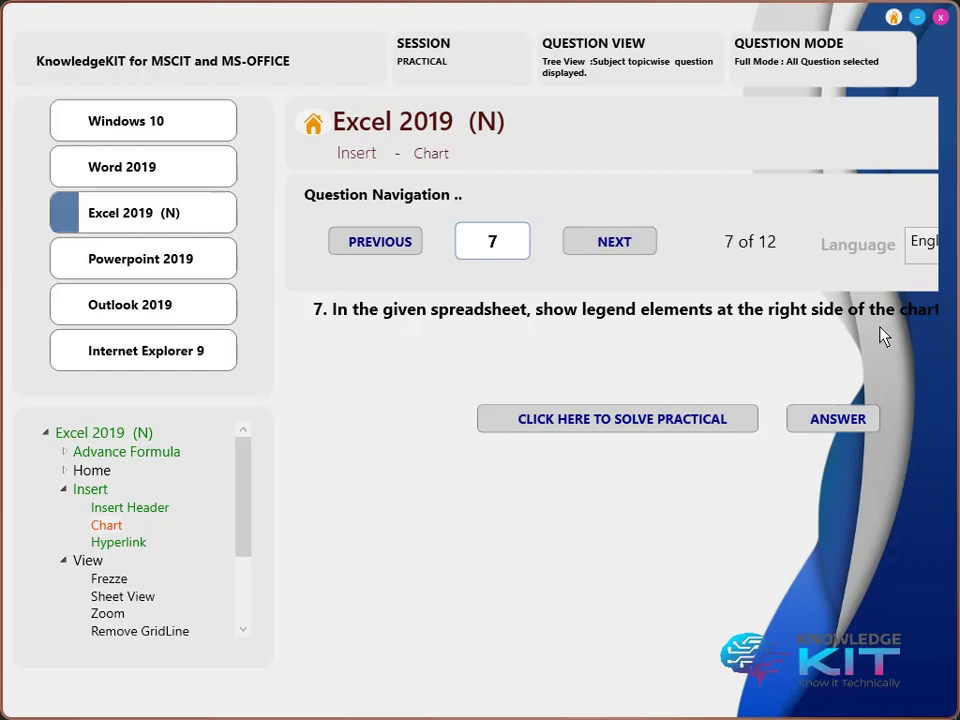
pyautogui.click(617, 419)
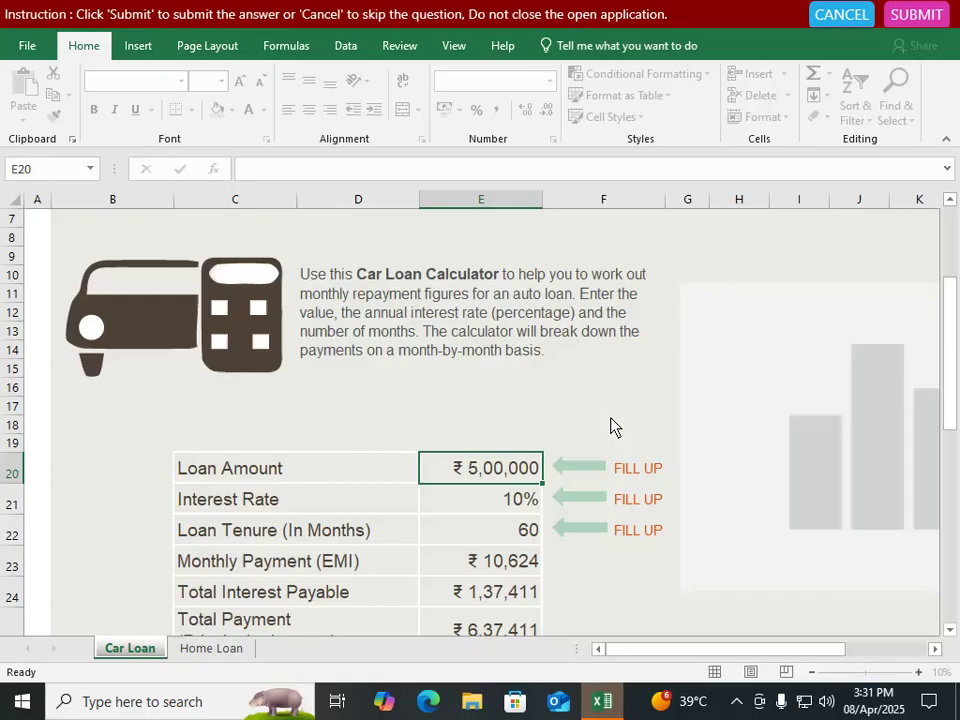
# Place the legend at the right side of the Car Loan pie chart.
pyautogui.click(790, 370)
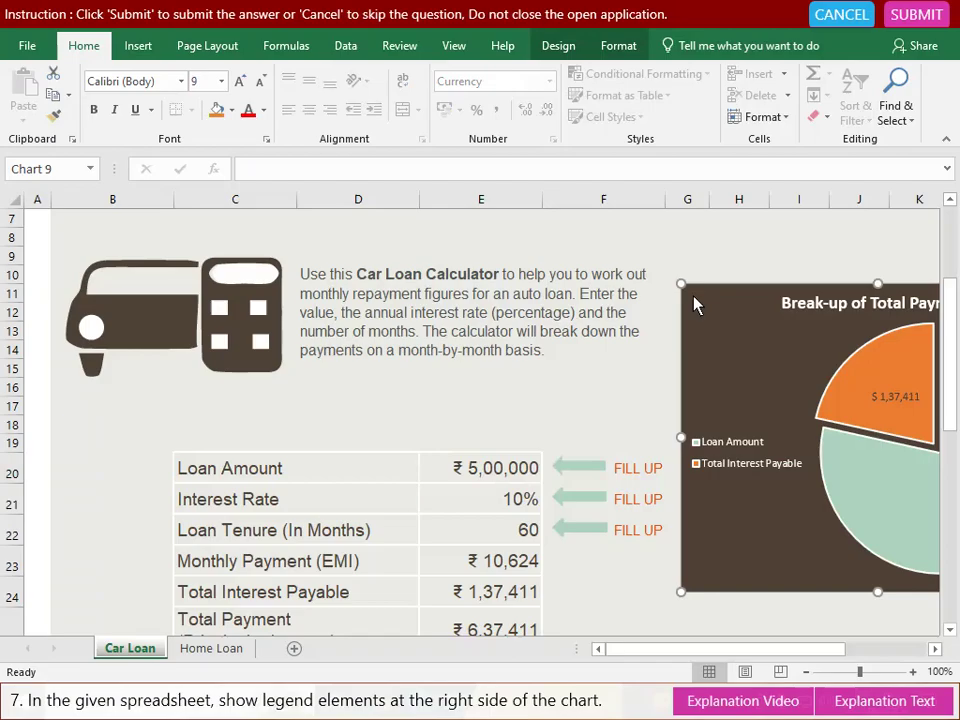
pyautogui.click(559, 46)
pyautogui.click(48, 120)
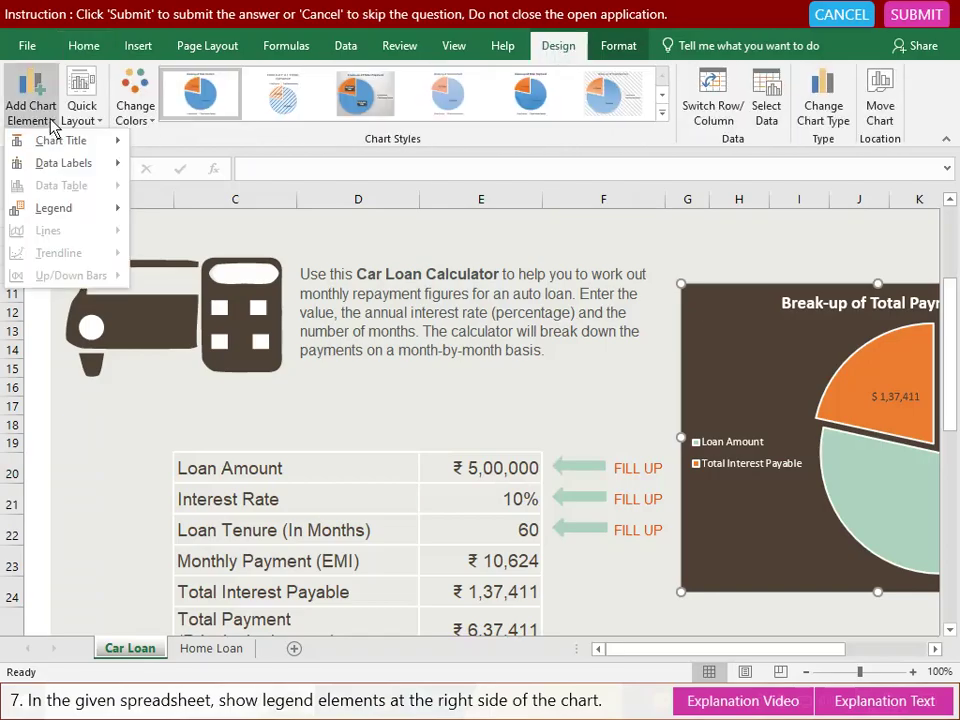
pyautogui.moveTo(62, 210)
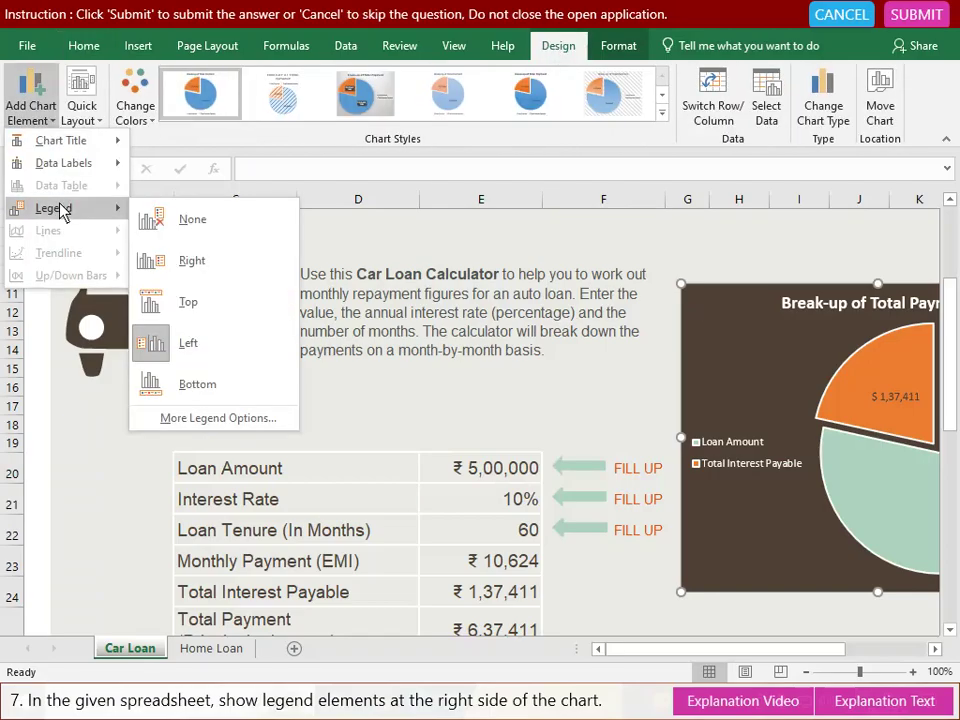
pyautogui.click(173, 260)
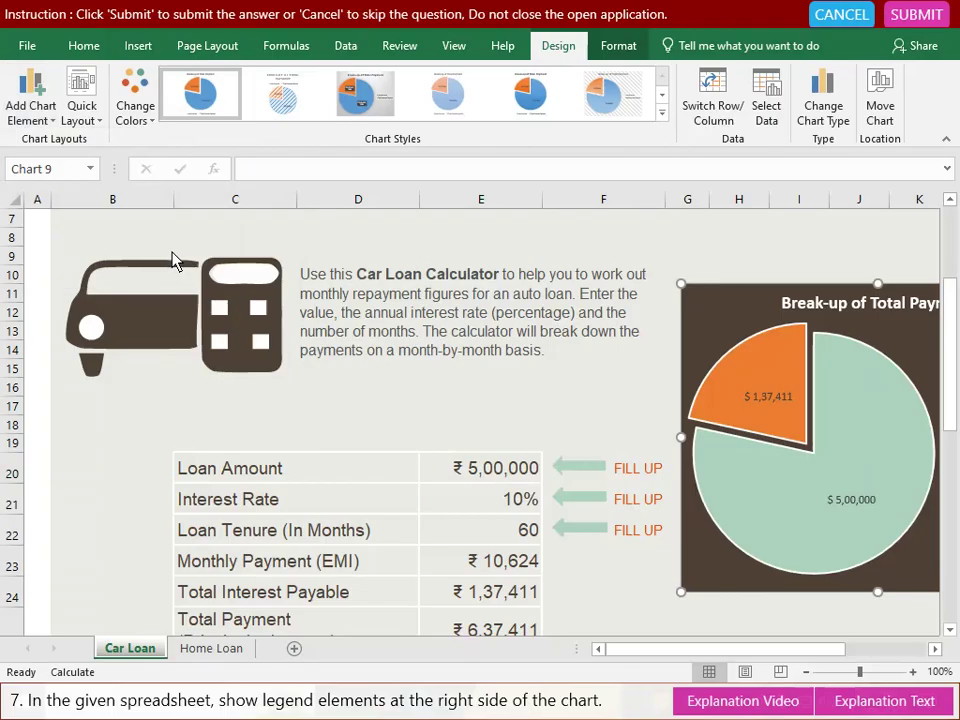
# Submit the right-legend answer and start solving Chart question 8.
pyautogui.click(916, 16)
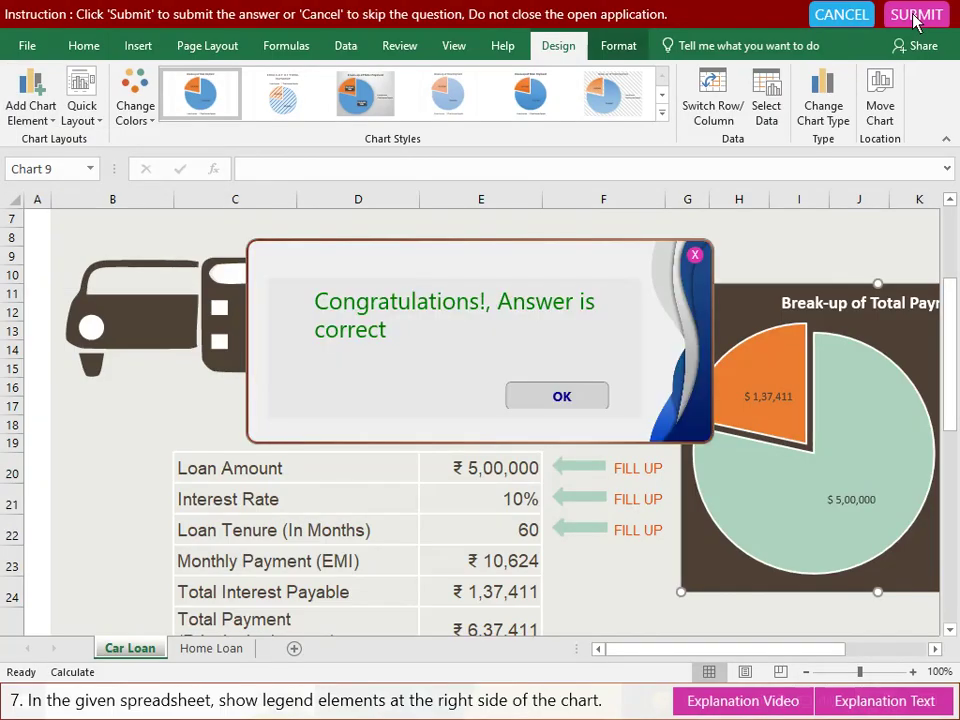
pyautogui.click(566, 400)
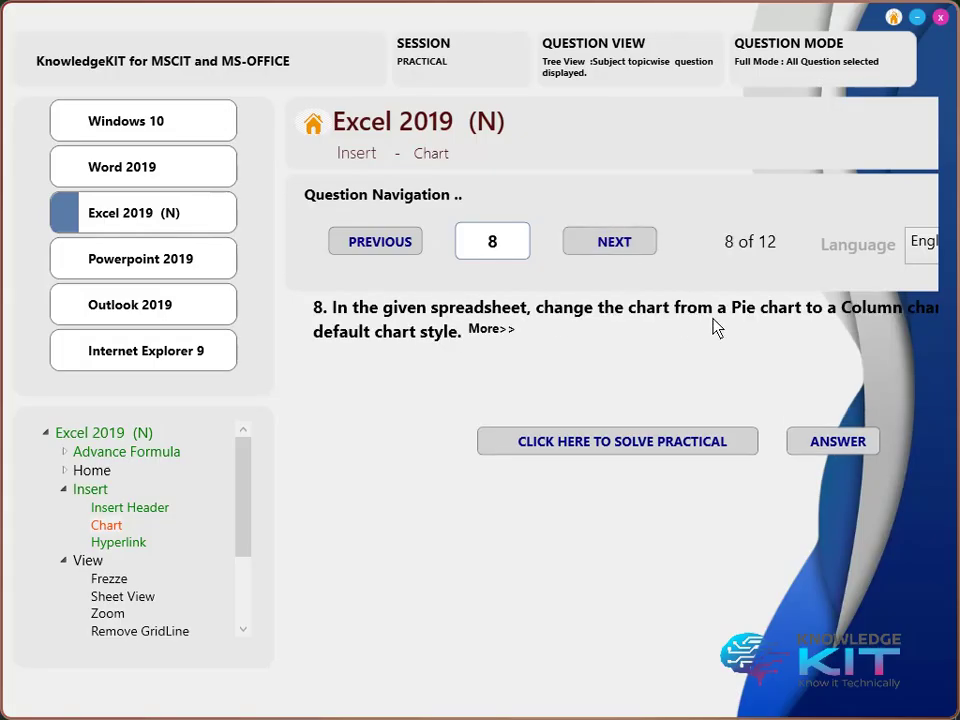
pyautogui.click(636, 441)
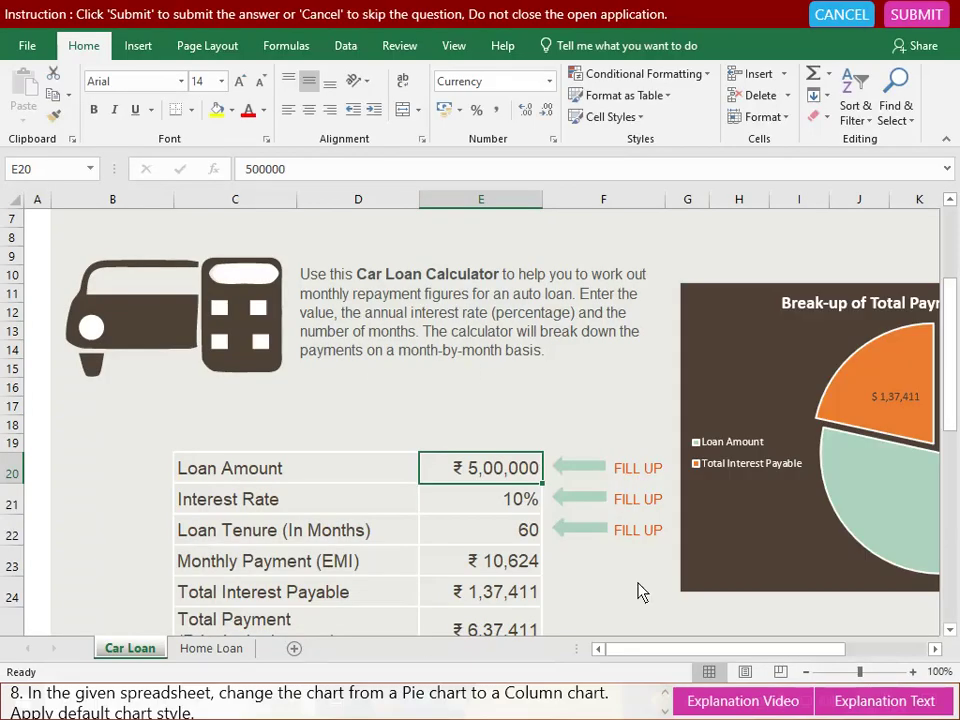
# Change the Car Loan pie chart to a Clustered Column chart.
pyautogui.click(742, 388)
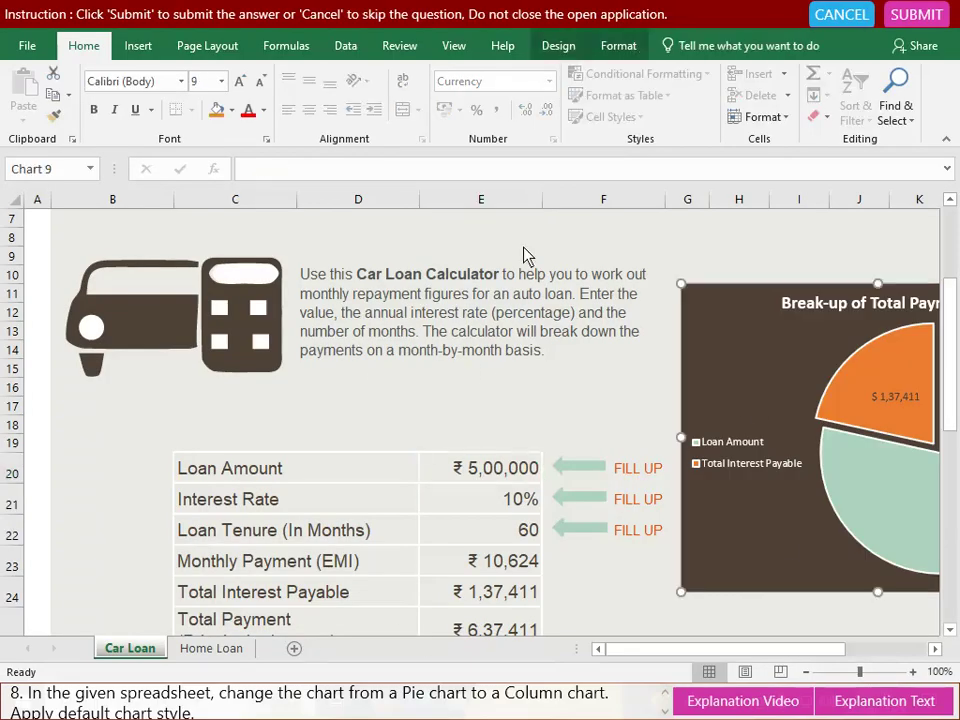
pyautogui.click(560, 47)
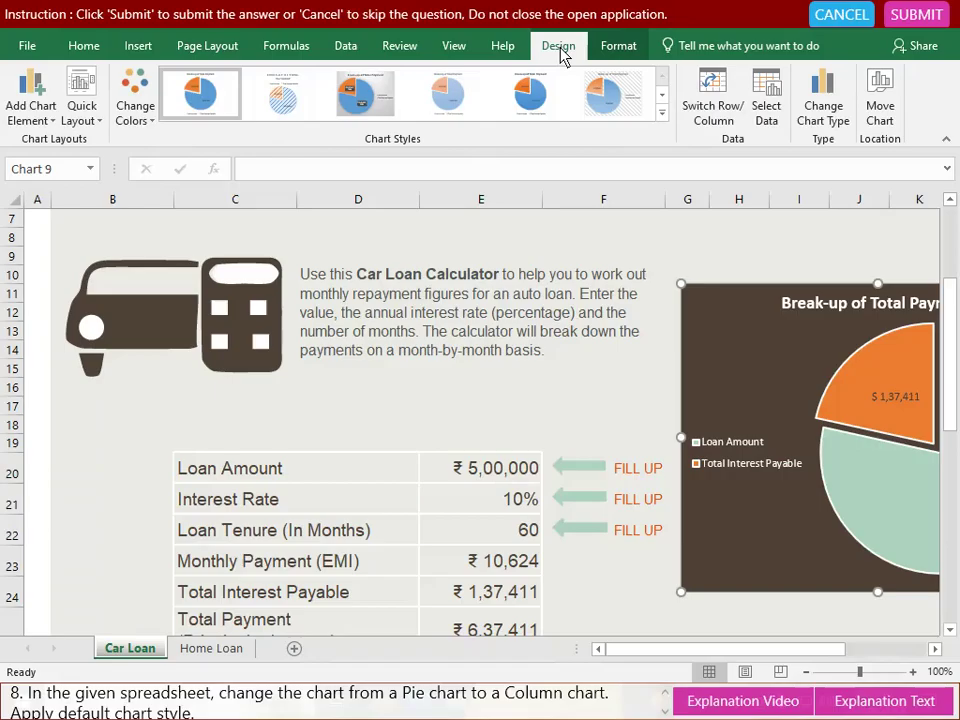
pyautogui.click(825, 107)
pyautogui.click(239, 183)
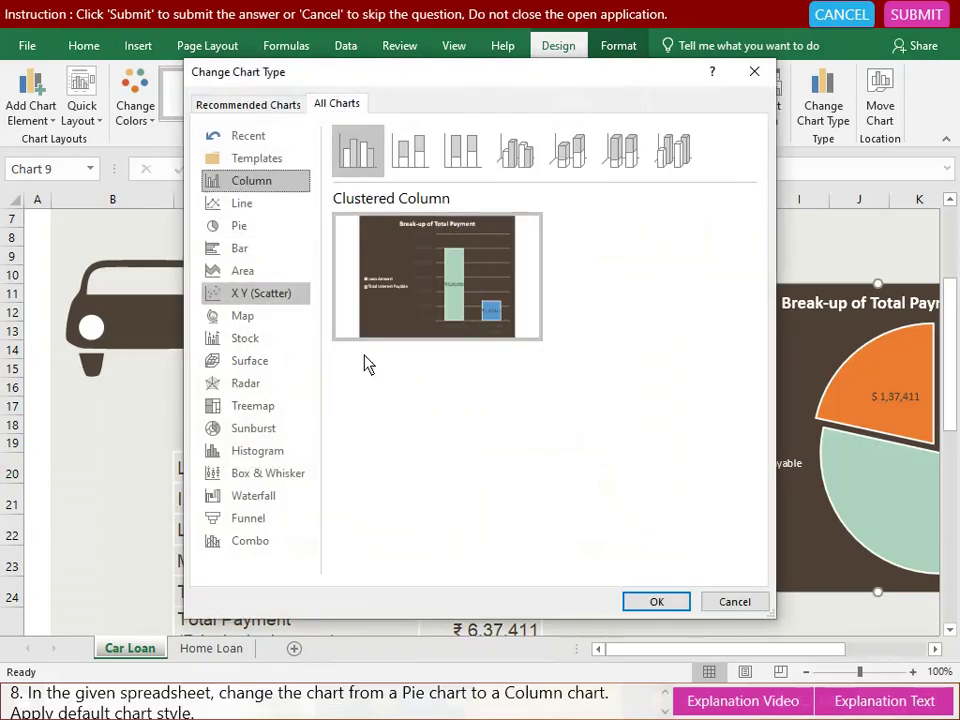
pyautogui.click(656, 602)
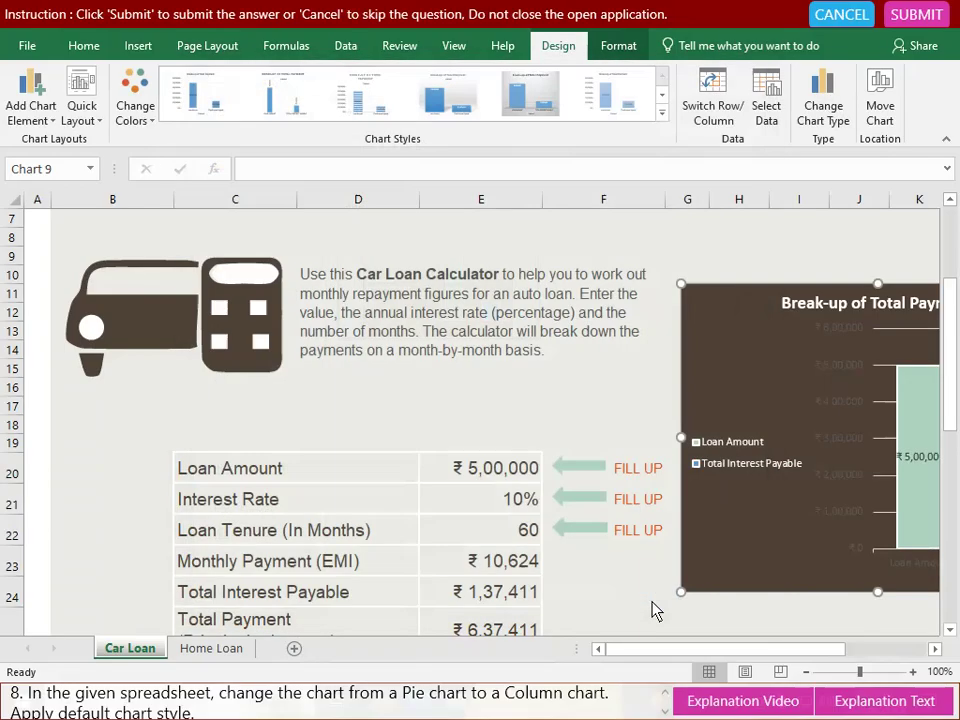
# Submit the column chart answer and start solving Chart question 9.
pyautogui.click(916, 17)
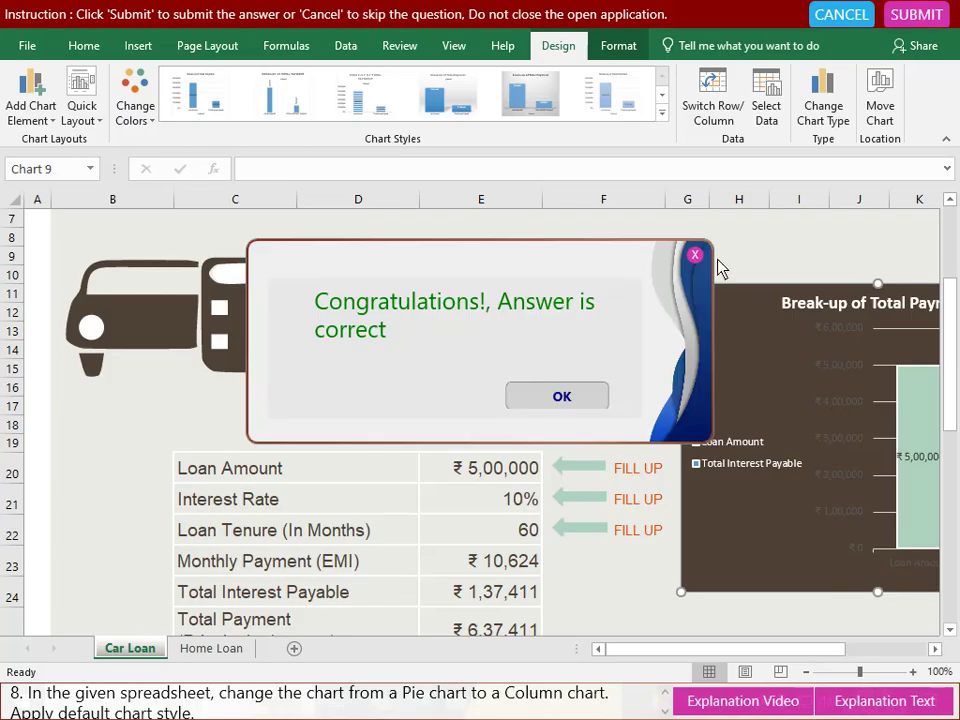
pyautogui.click(566, 396)
pyautogui.click(614, 246)
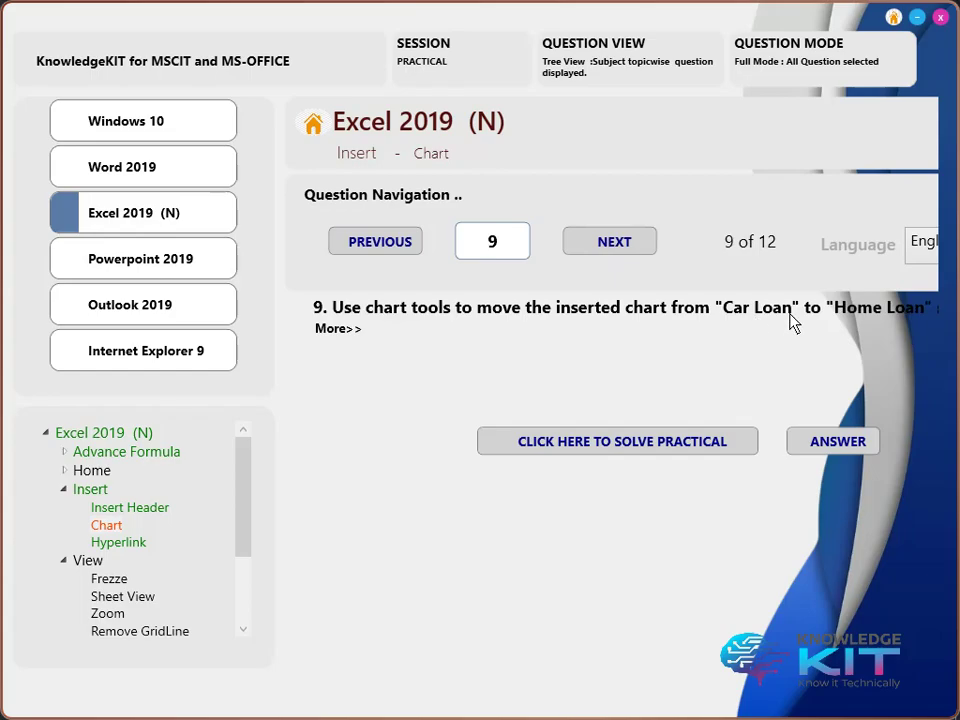
pyautogui.click(596, 447)
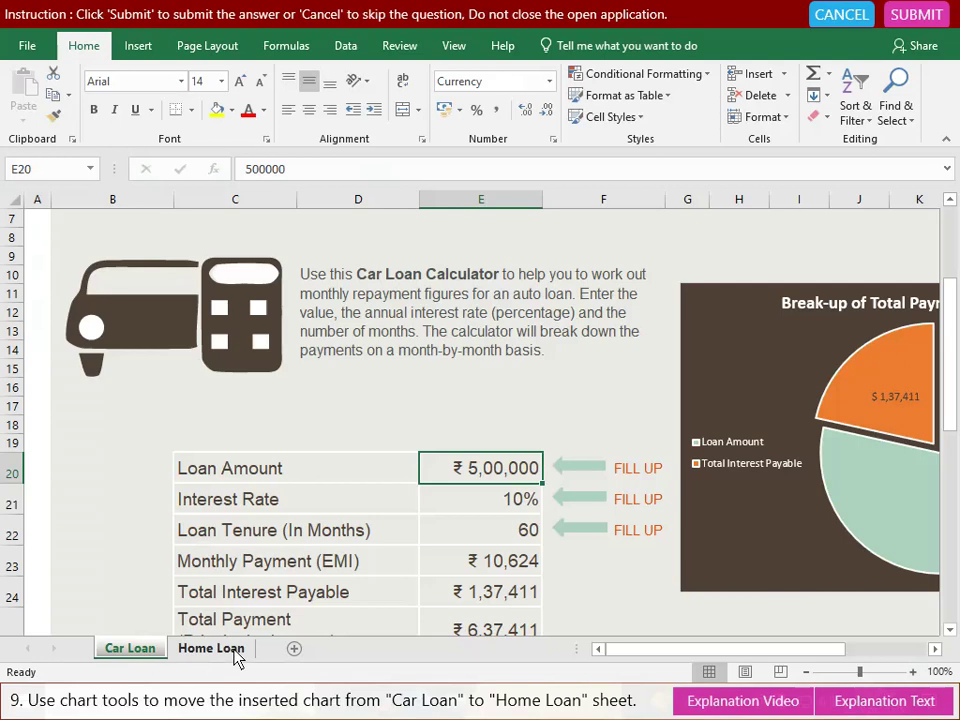
# Move the Car Loan sheet to the end of the Loan Calculator_2013.xlsx workbook, after Home Loan.
pyautogui.click(785, 119)
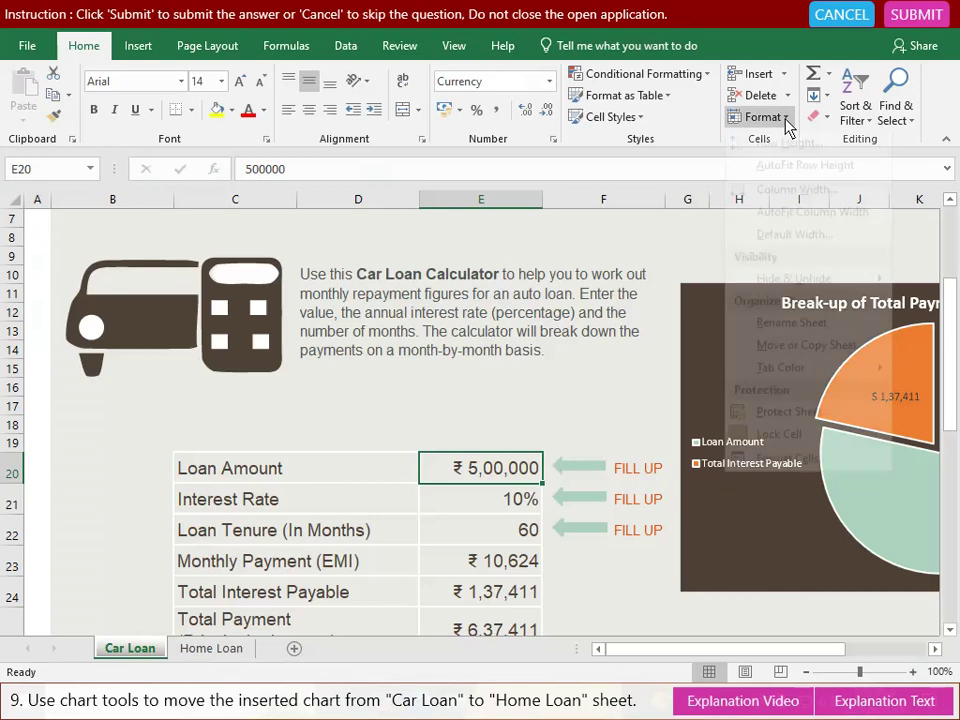
pyautogui.click(795, 366)
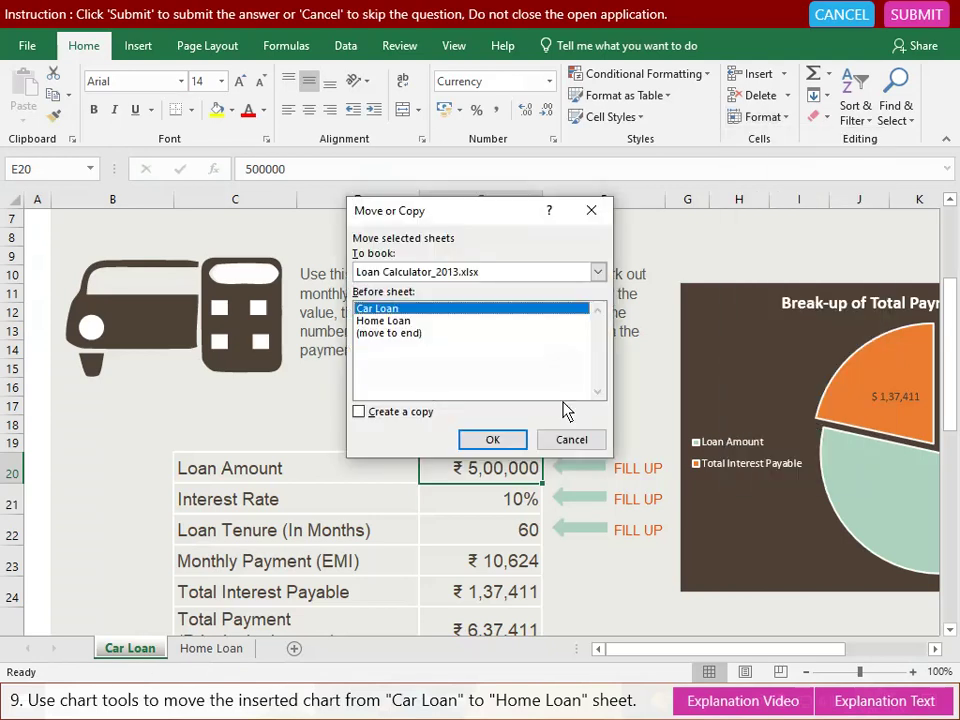
pyautogui.click(387, 334)
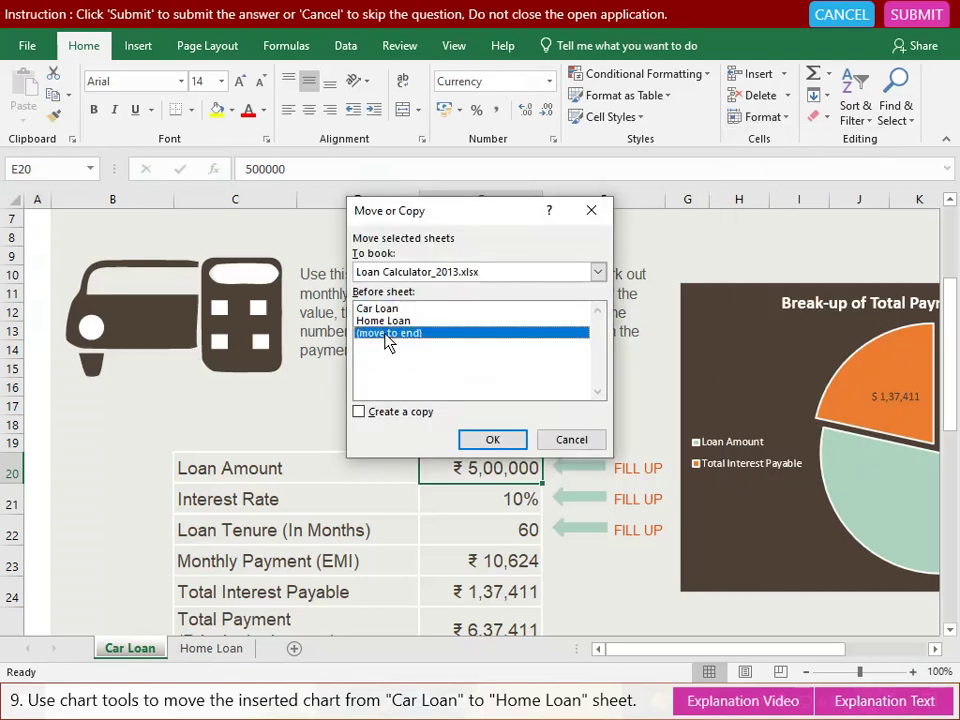
pyautogui.click(489, 441)
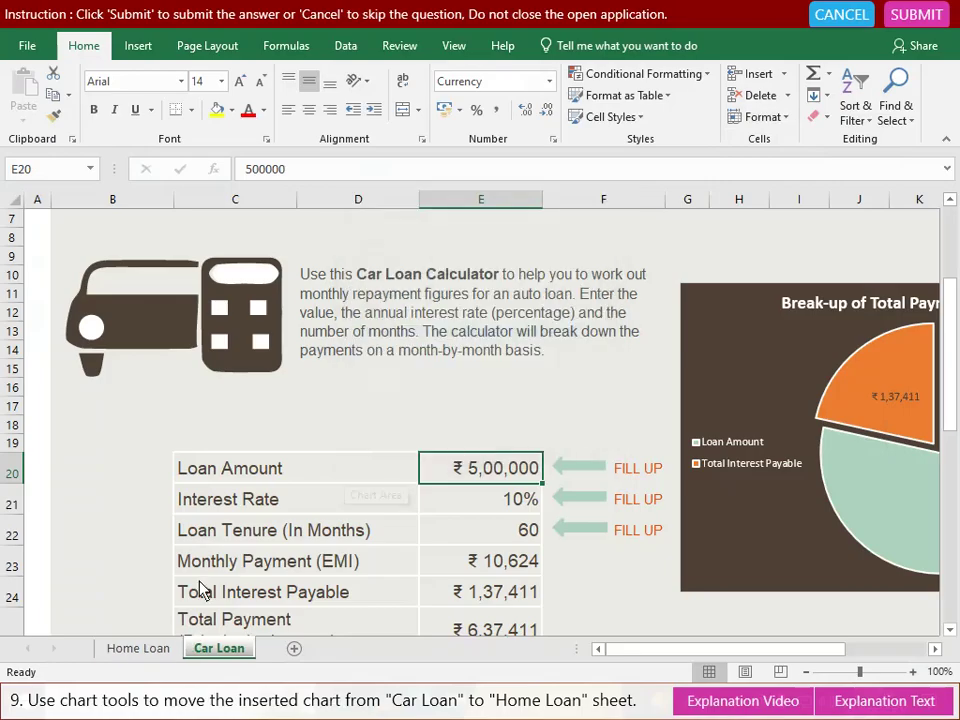
# Submit the sheet move answer and start solving Chart question 10.
pyautogui.click(906, 14)
pyautogui.click(535, 398)
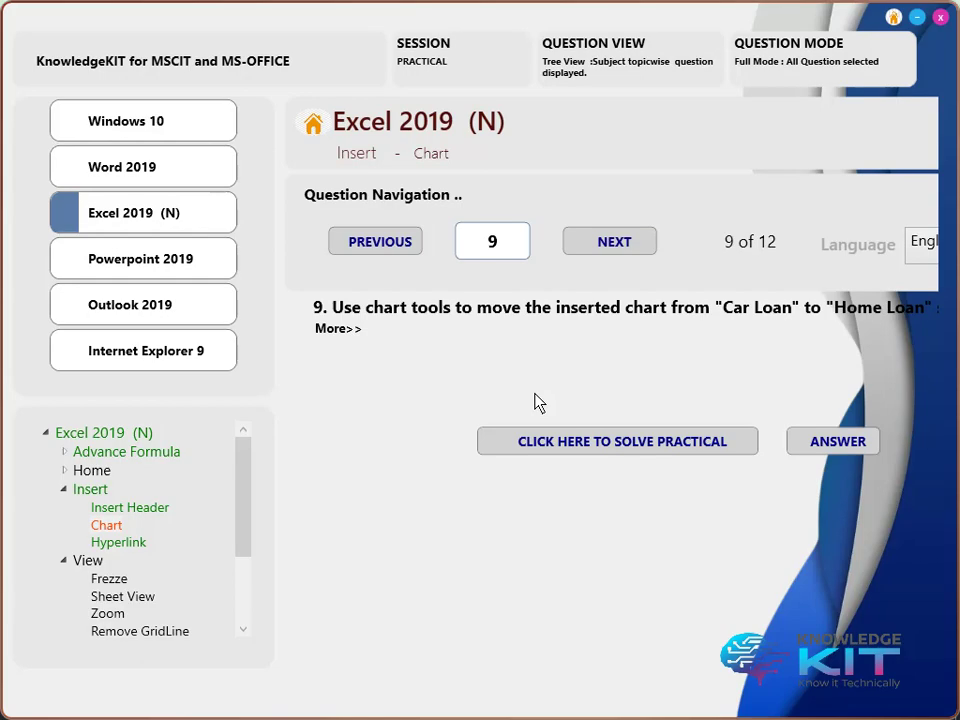
pyautogui.click(622, 248)
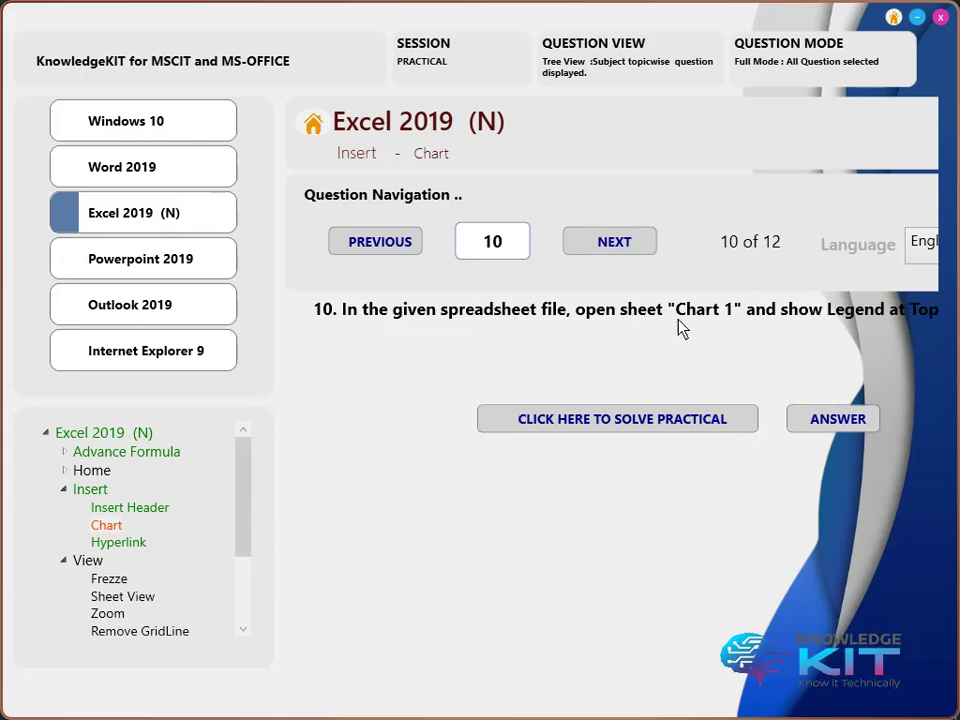
pyautogui.click(643, 416)
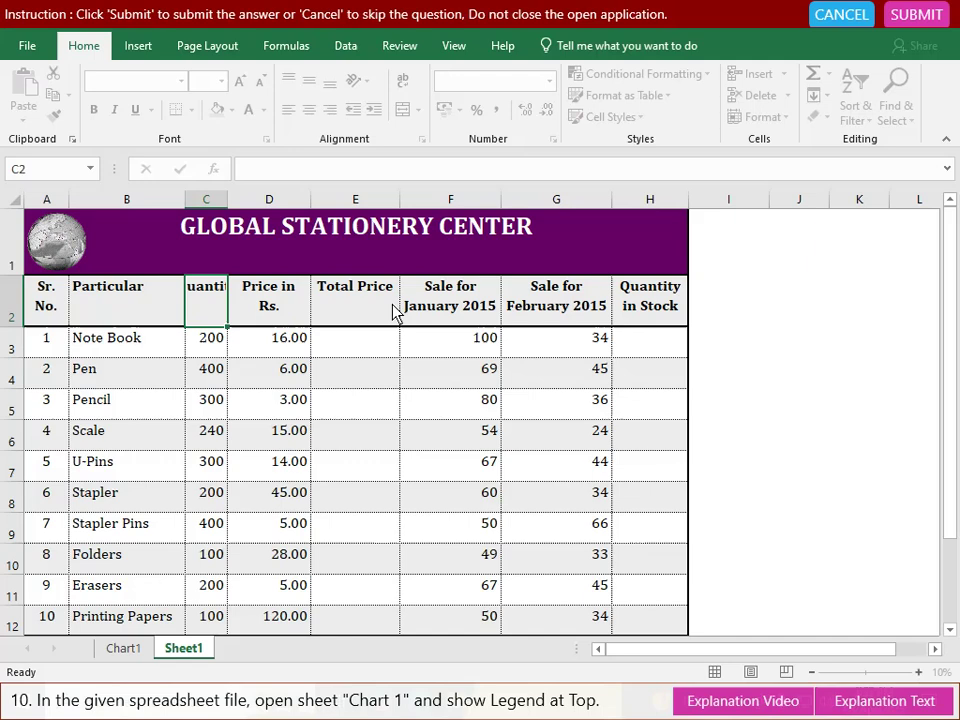
# Show the legend at the top of the bar chart on the Chart1 sheet.
pyautogui.click(123, 648)
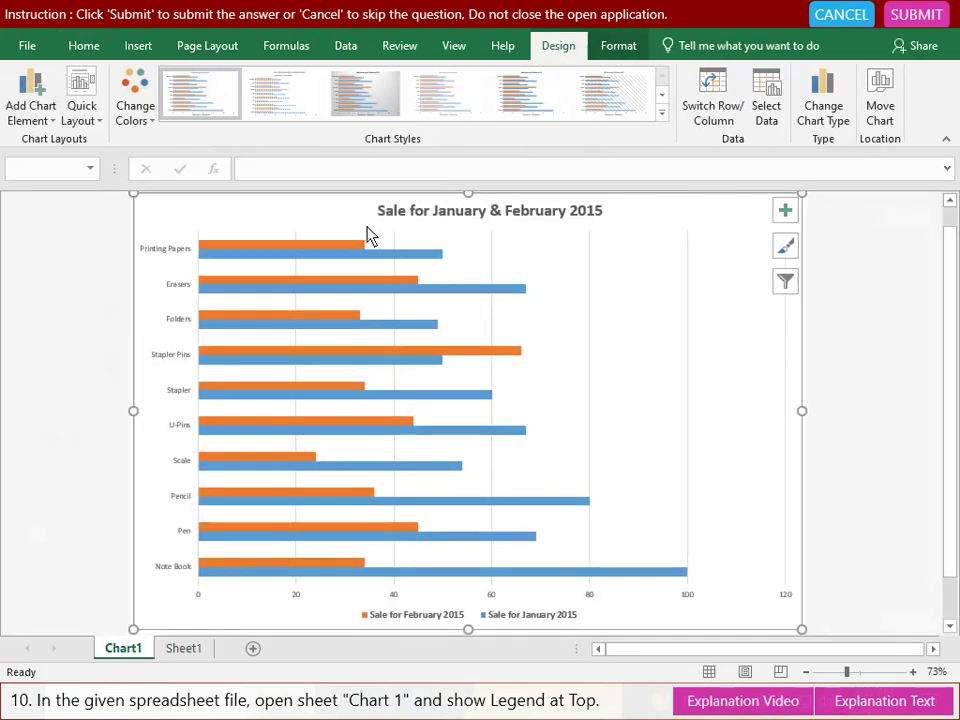
pyautogui.click(54, 120)
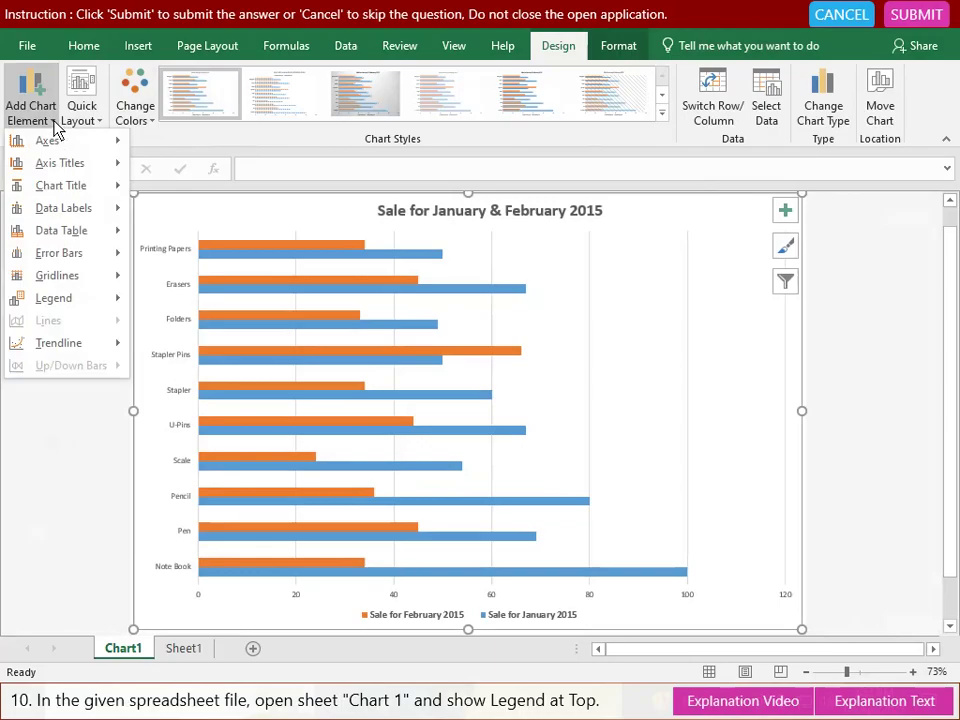
pyautogui.moveTo(67, 300)
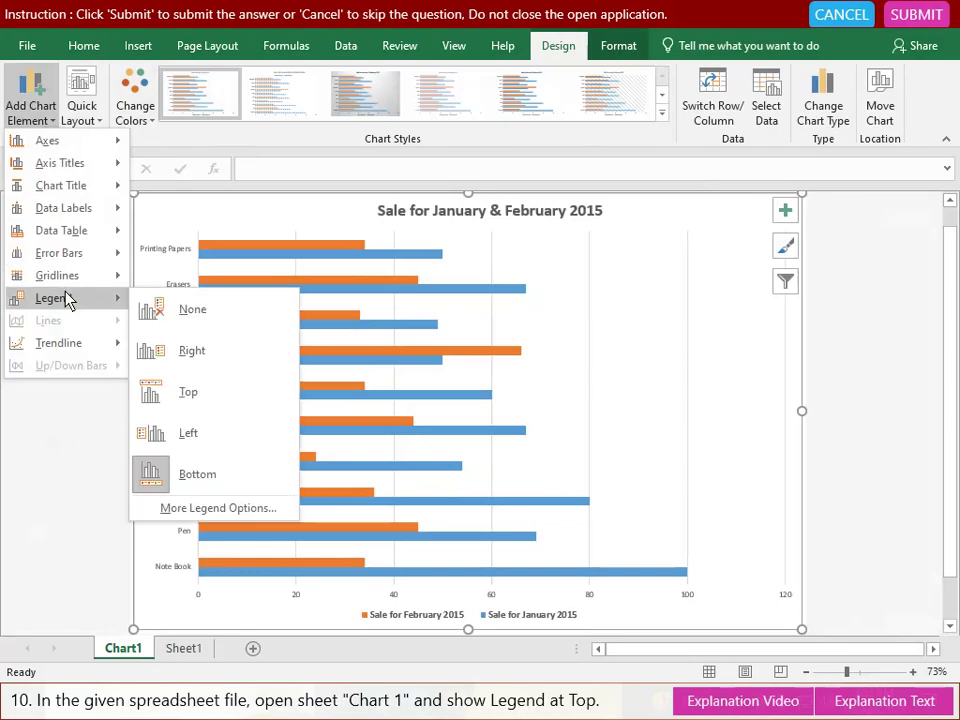
pyautogui.click(187, 391)
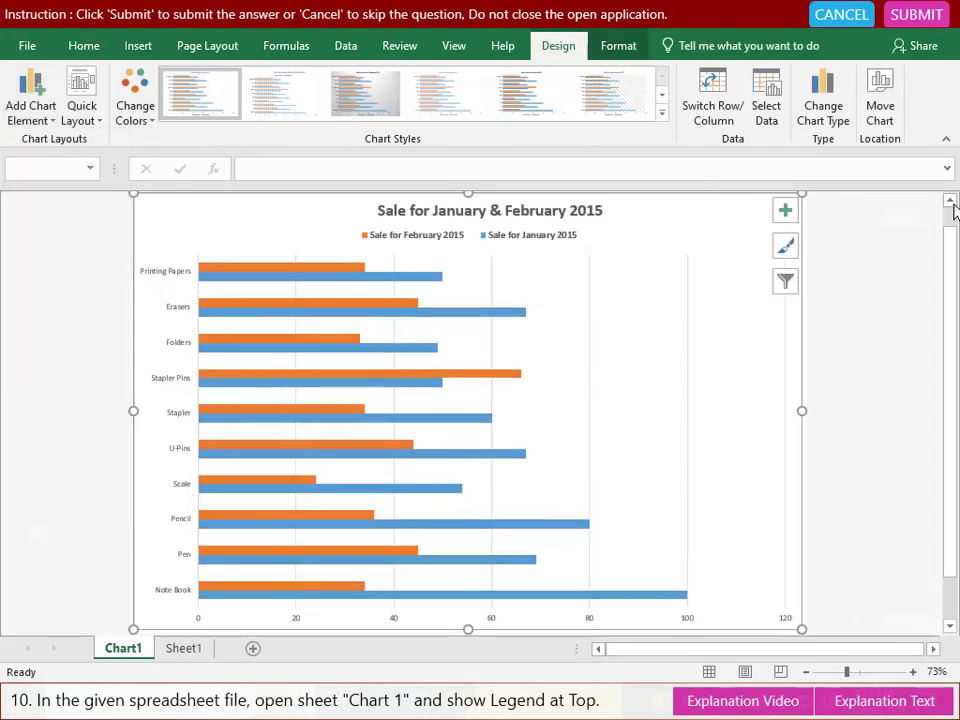
# Submit the top-legend answer and start solving Chart question 11.
pyautogui.click(922, 15)
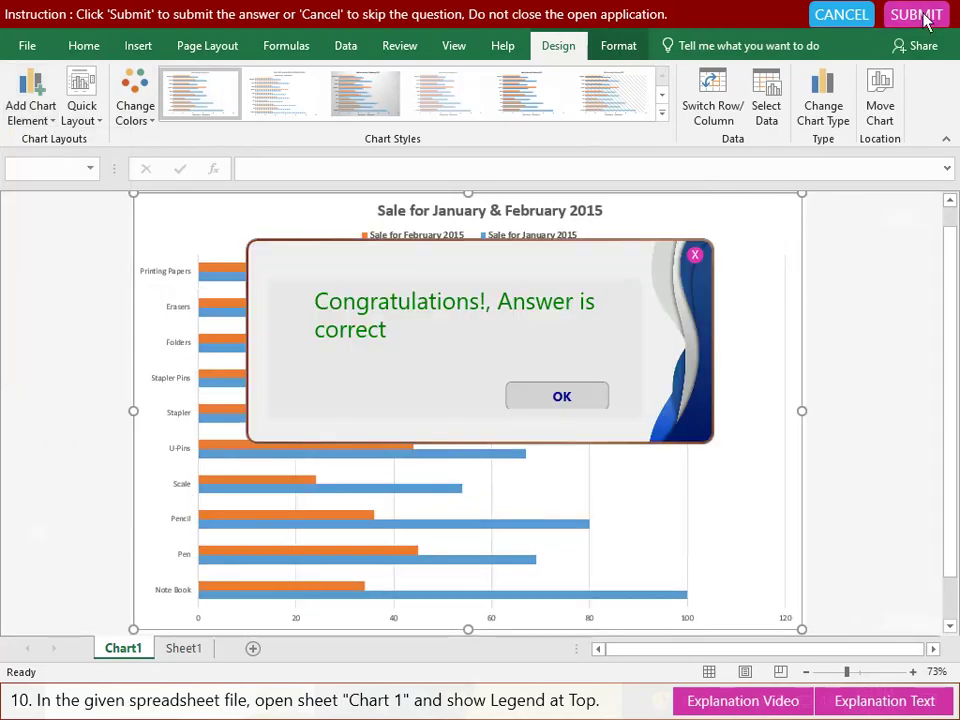
pyautogui.click(540, 405)
pyautogui.click(616, 244)
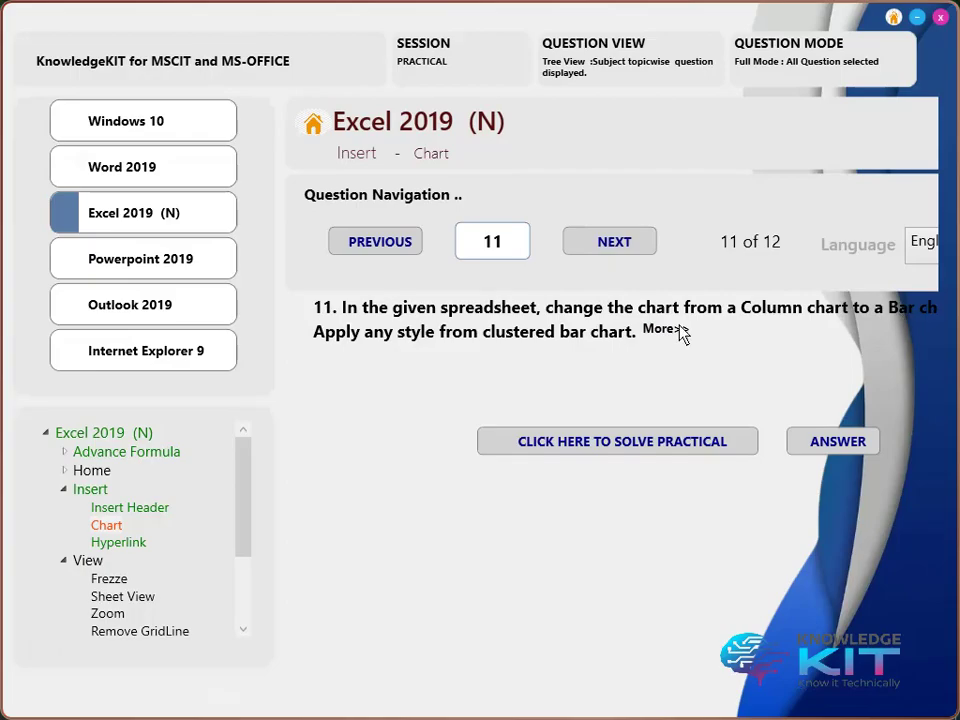
pyautogui.click(603, 449)
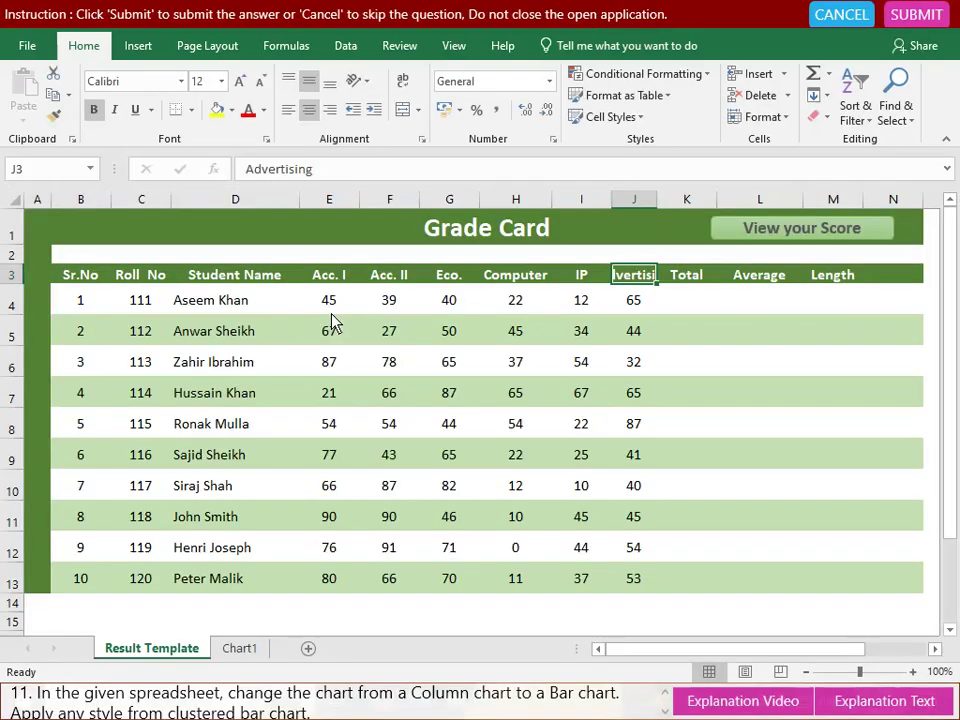
# Change the Student Progress column chart on the Chart1 sheet to a Clustered Bar chart.
pyautogui.click(239, 648)
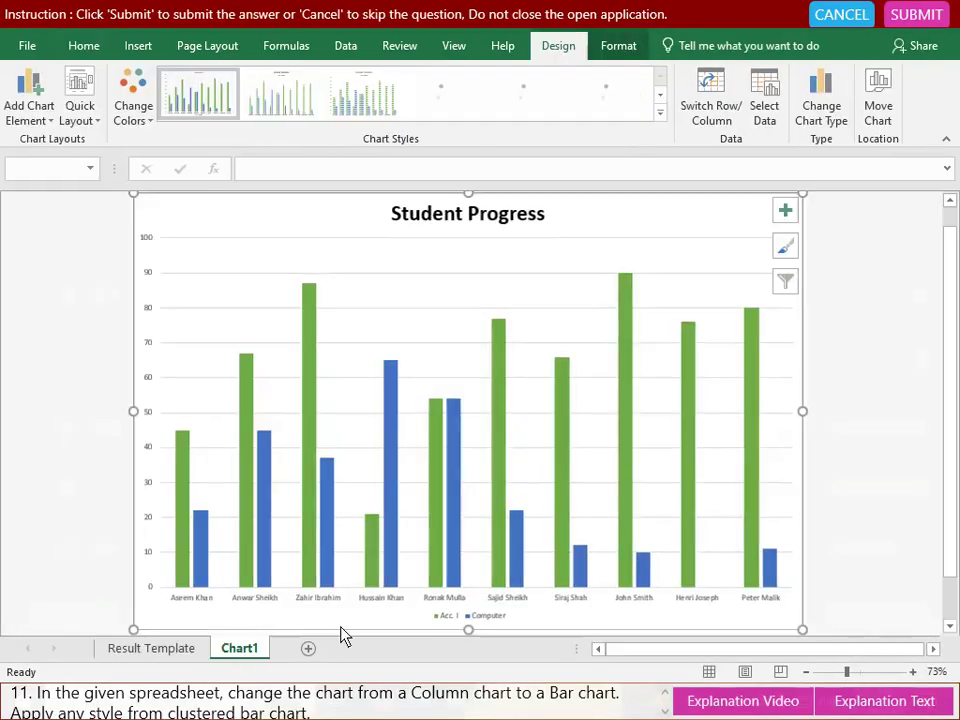
pyautogui.click(825, 118)
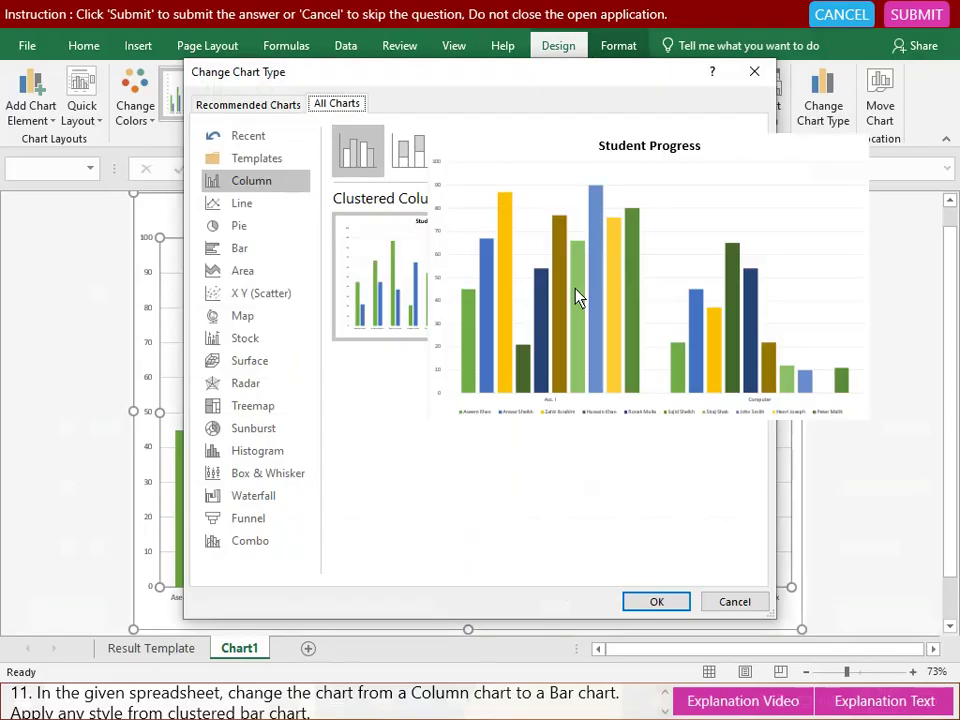
pyautogui.click(236, 250)
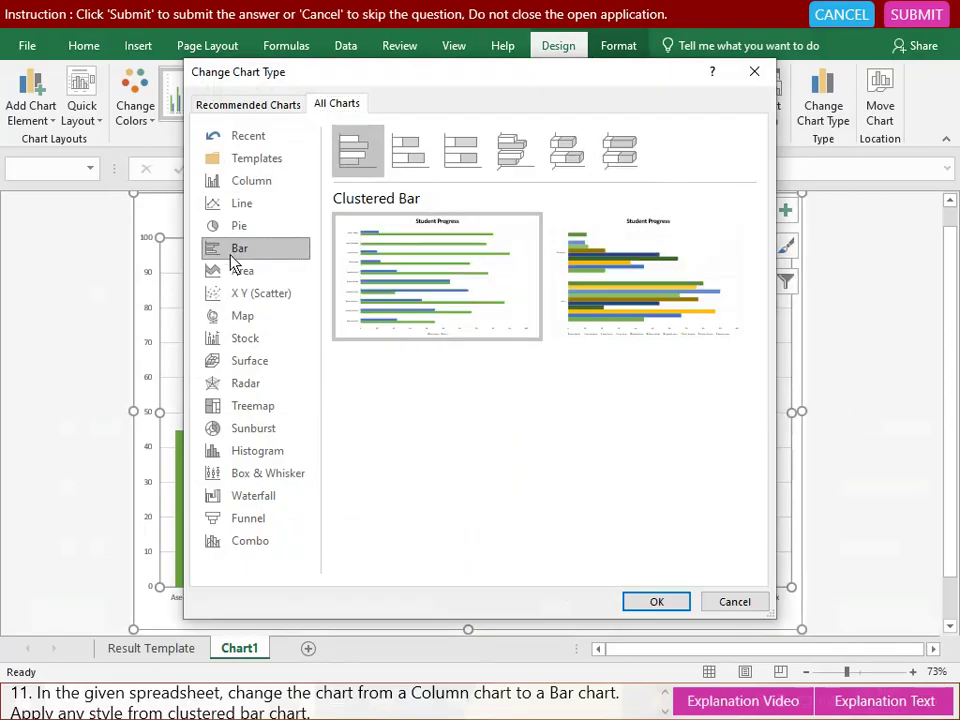
pyautogui.click(656, 603)
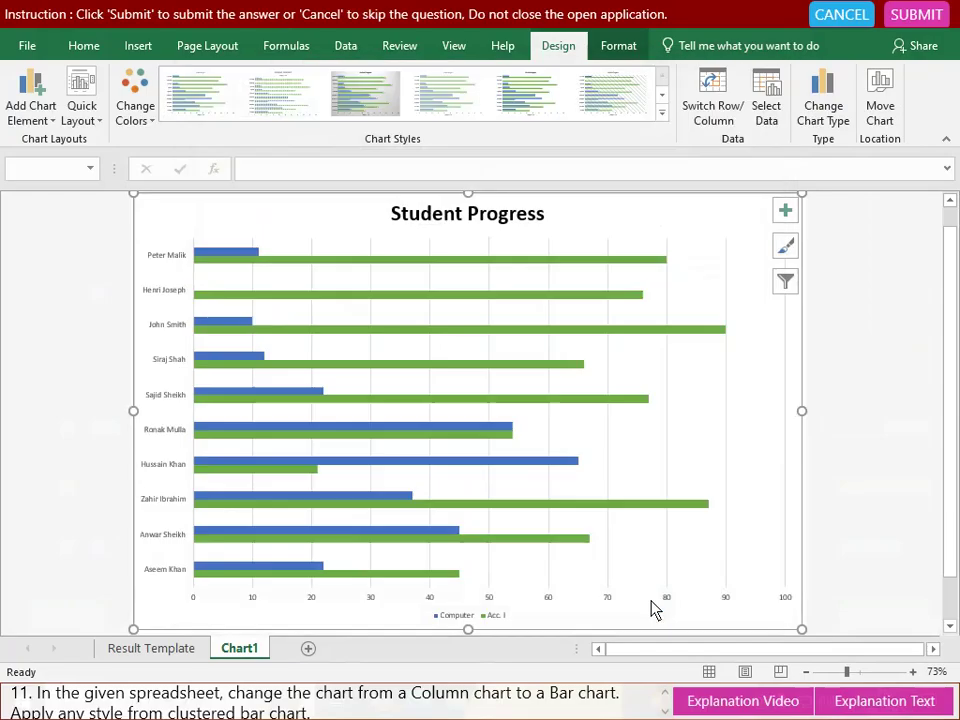
# Submit the Student Progress bar chart answer and start solving Chart question 12.
pyautogui.click(915, 17)
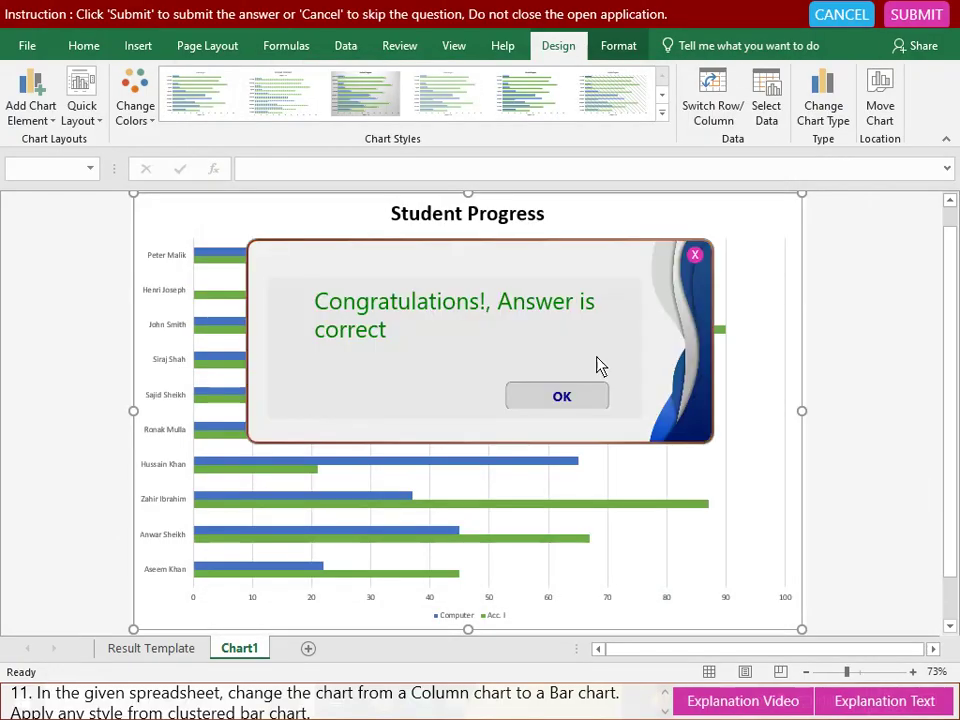
pyautogui.click(566, 398)
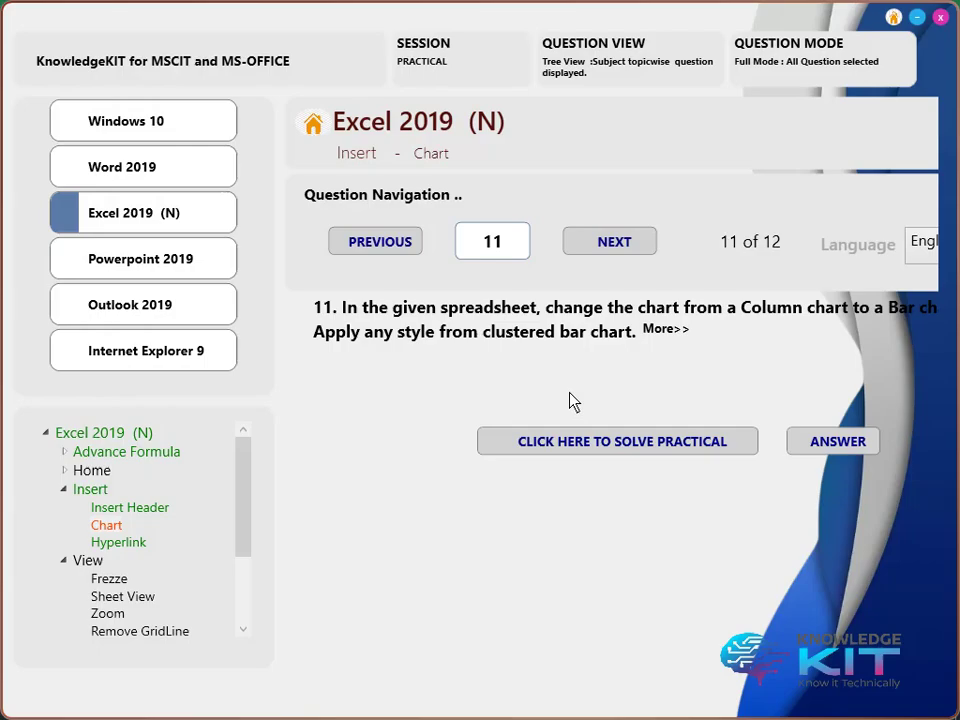
pyautogui.click(608, 246)
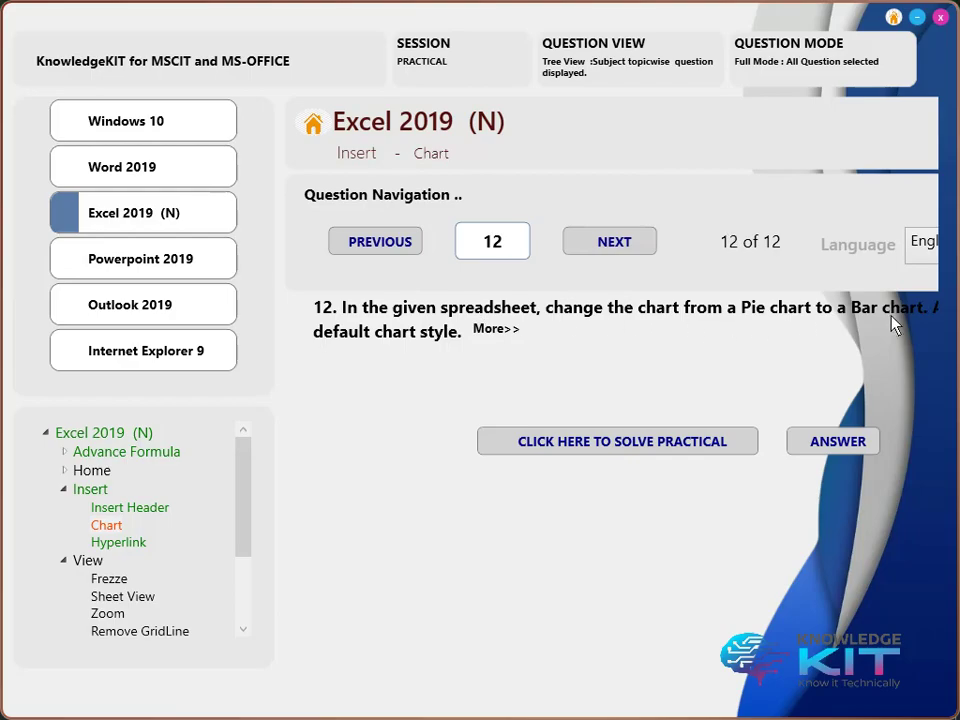
pyautogui.click(634, 444)
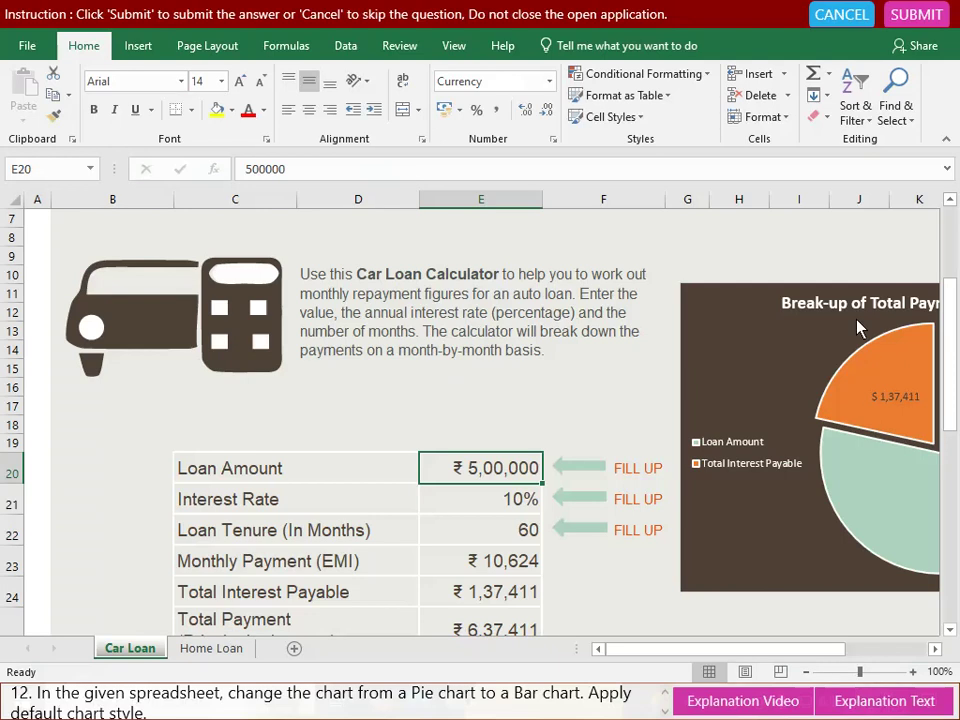
# Change the Break-up of Total Payment pie chart on the Car Loan sheet to a Clustered Bar chart.
pyautogui.click(820, 340)
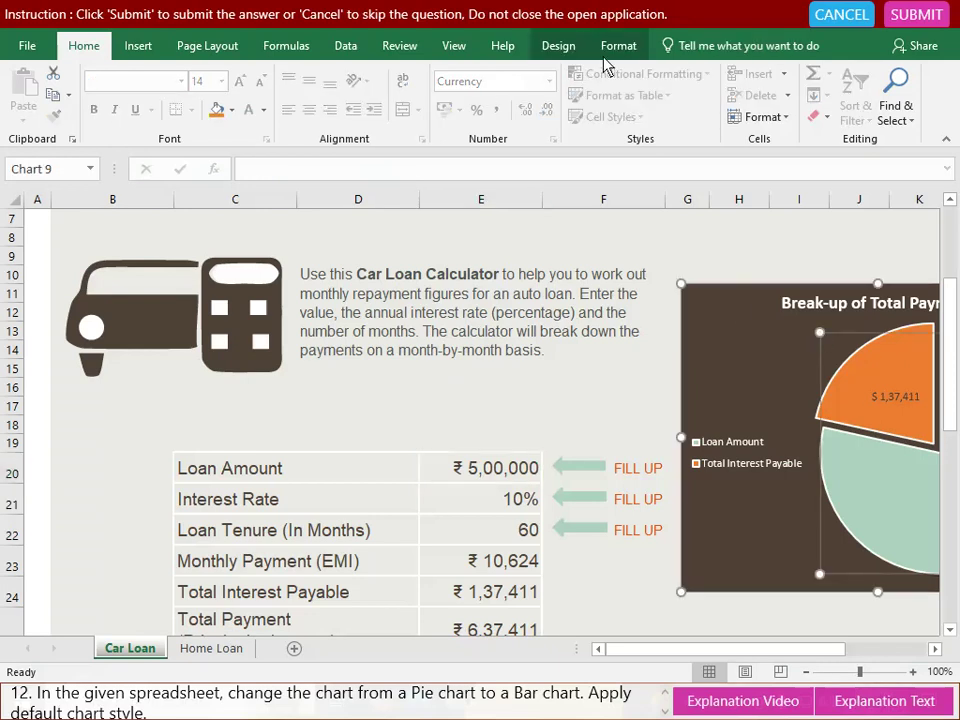
pyautogui.click(560, 46)
pyautogui.click(830, 118)
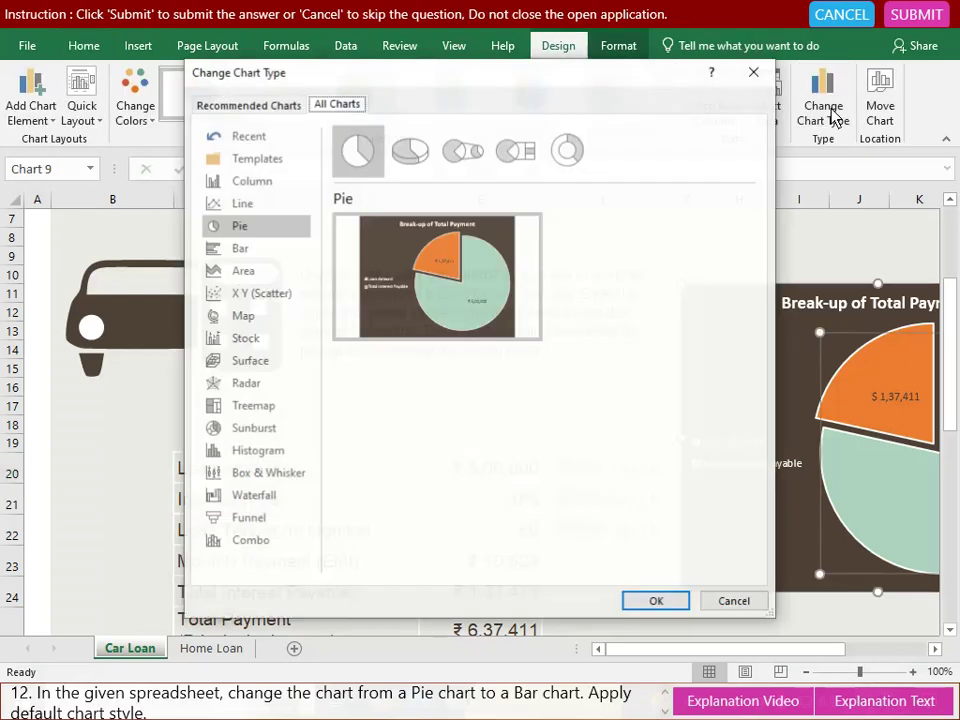
pyautogui.click(236, 248)
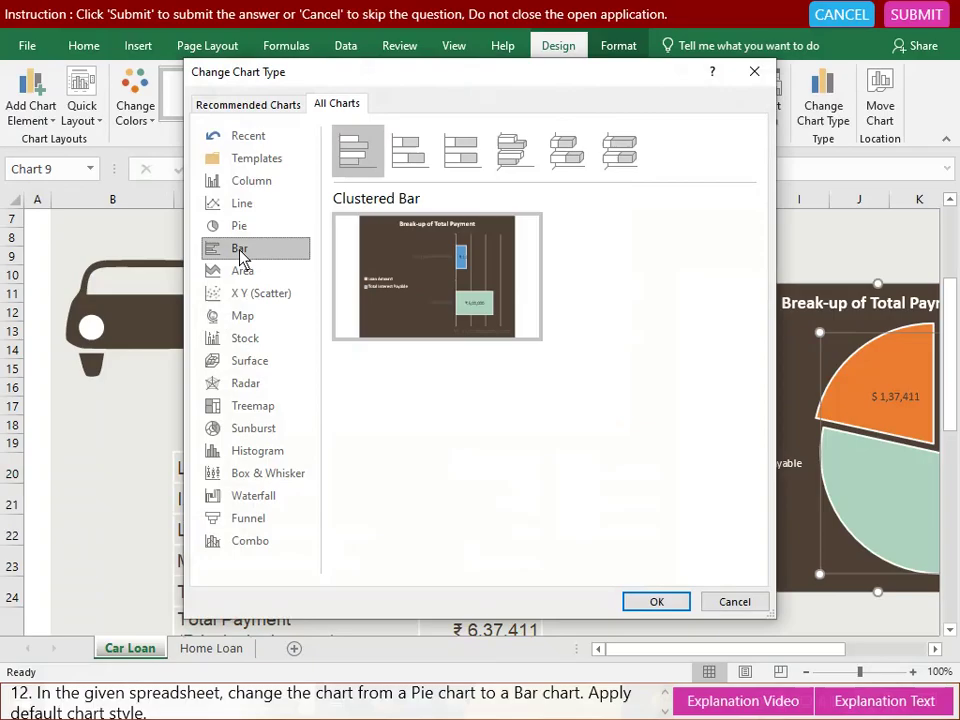
pyautogui.click(668, 604)
# Submit the Car Loan bar chart answer and start solving question 1 of the Hyperlink topic.
pyautogui.click(916, 14)
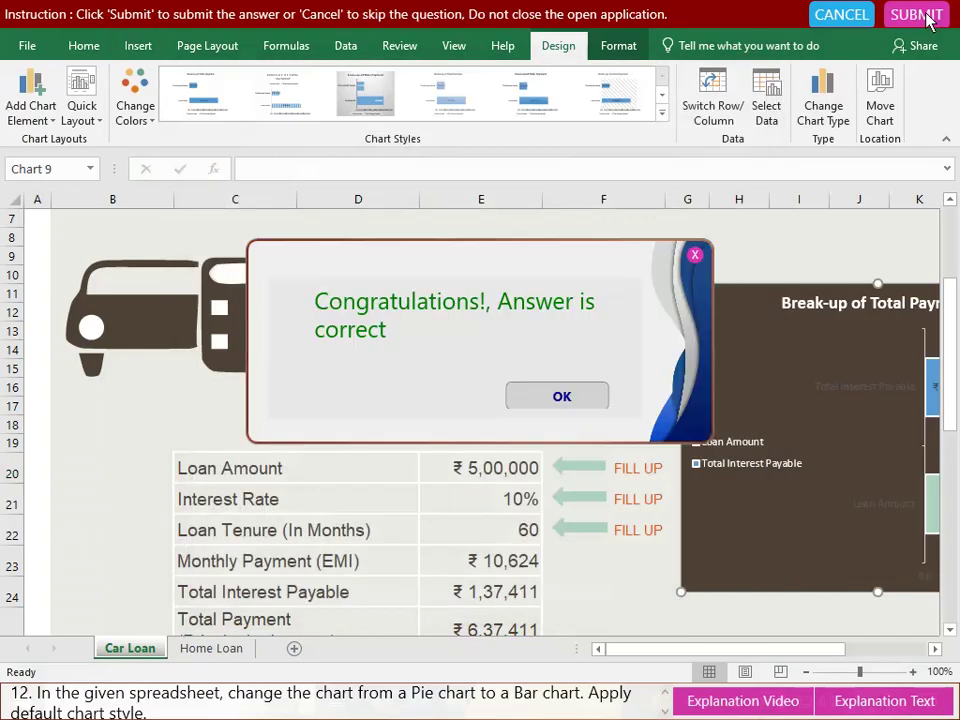
pyautogui.click(561, 400)
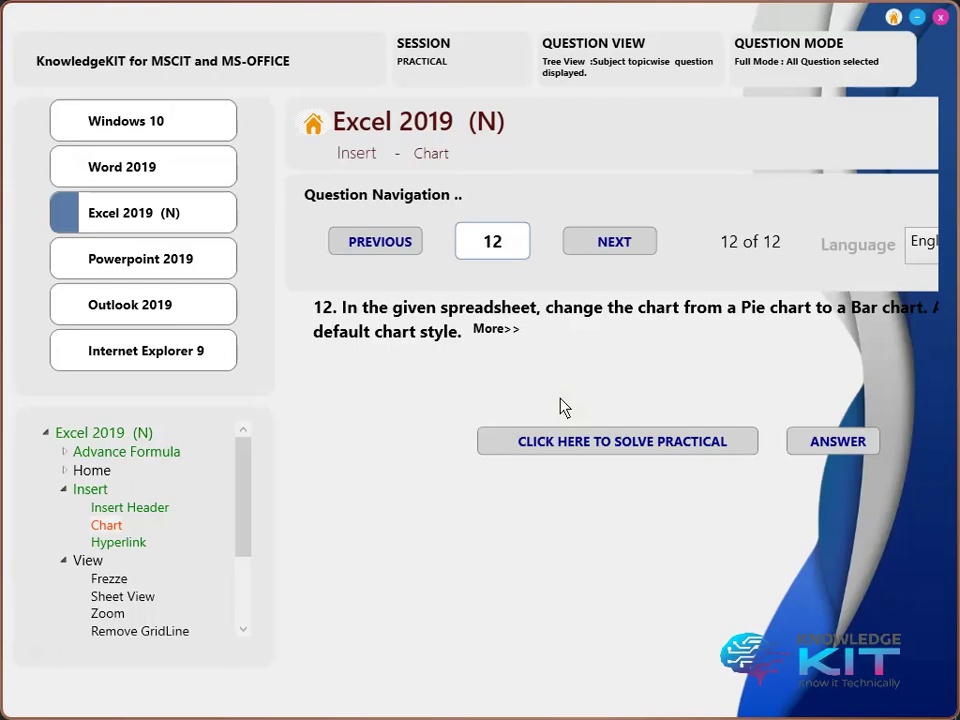
pyautogui.click(118, 542)
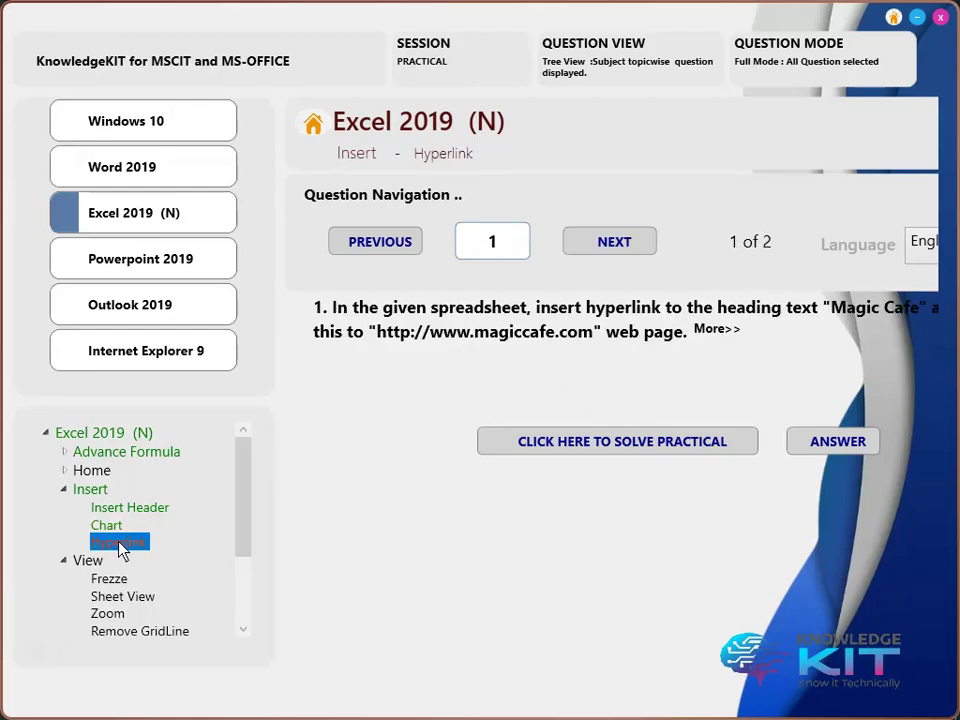
pyautogui.click(600, 445)
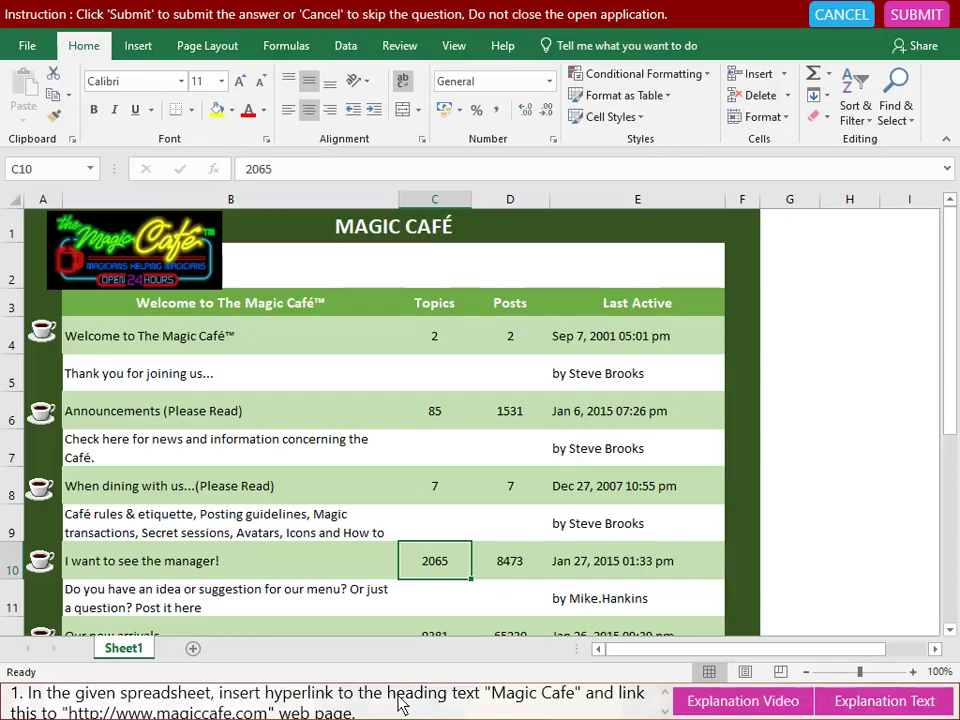
pyautogui.click(360, 228)
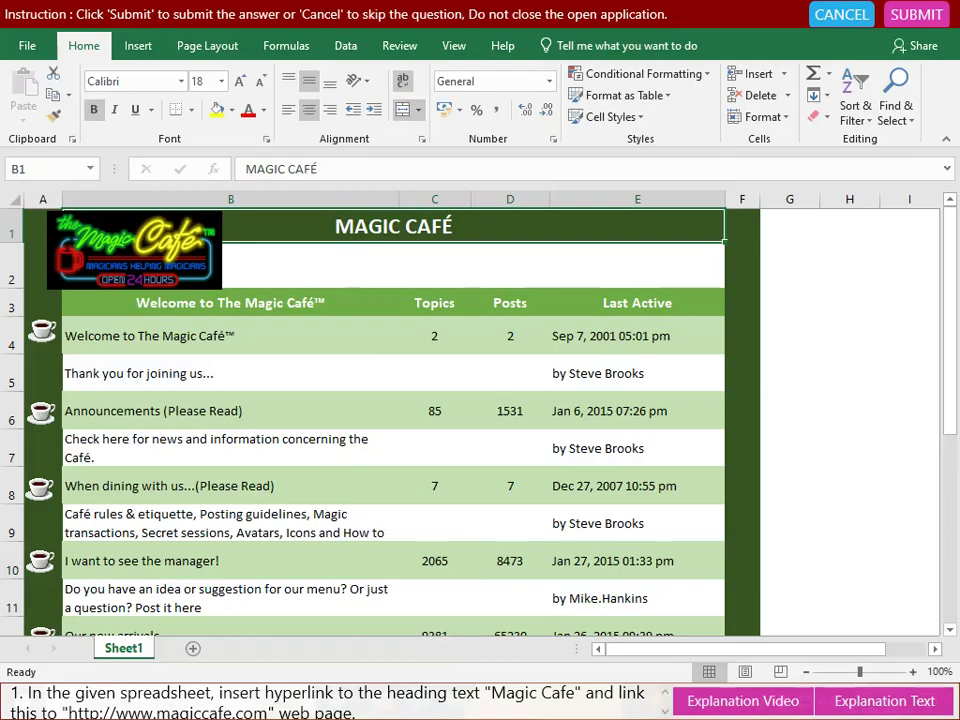
pyautogui.click(141, 53)
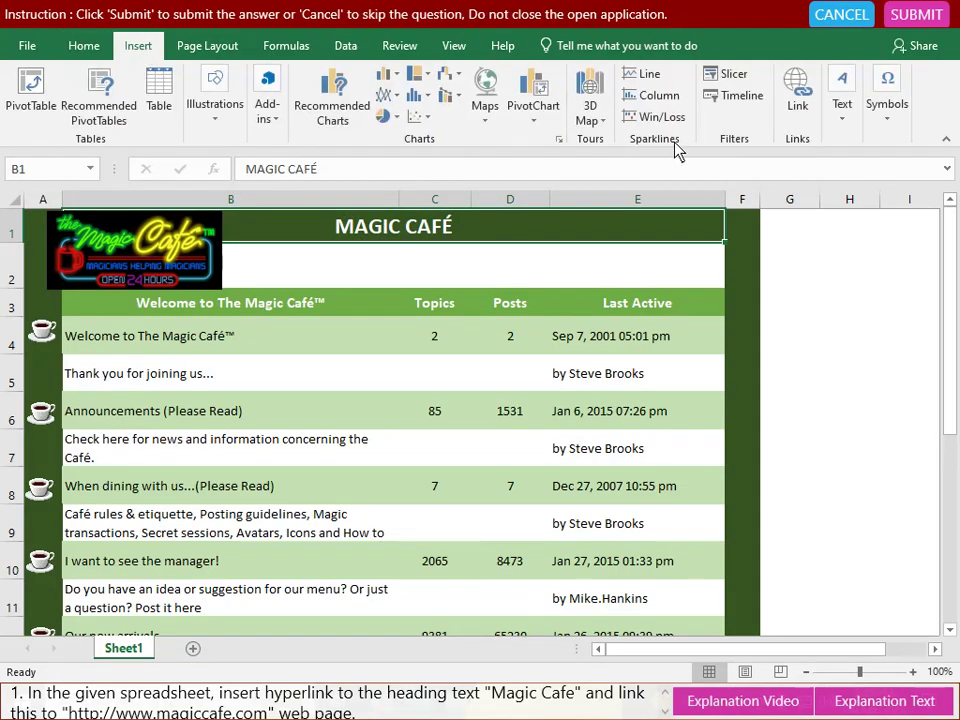
pyautogui.click(797, 100)
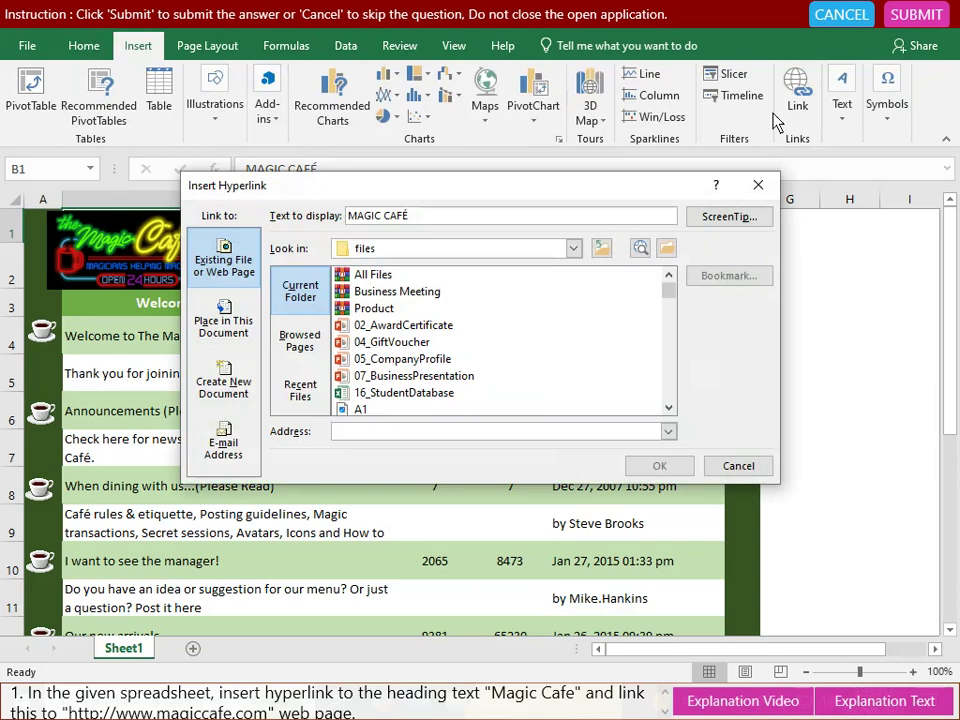
pyautogui.click(351, 431)
pyautogui.write('h')
pyautogui.click(545, 431)
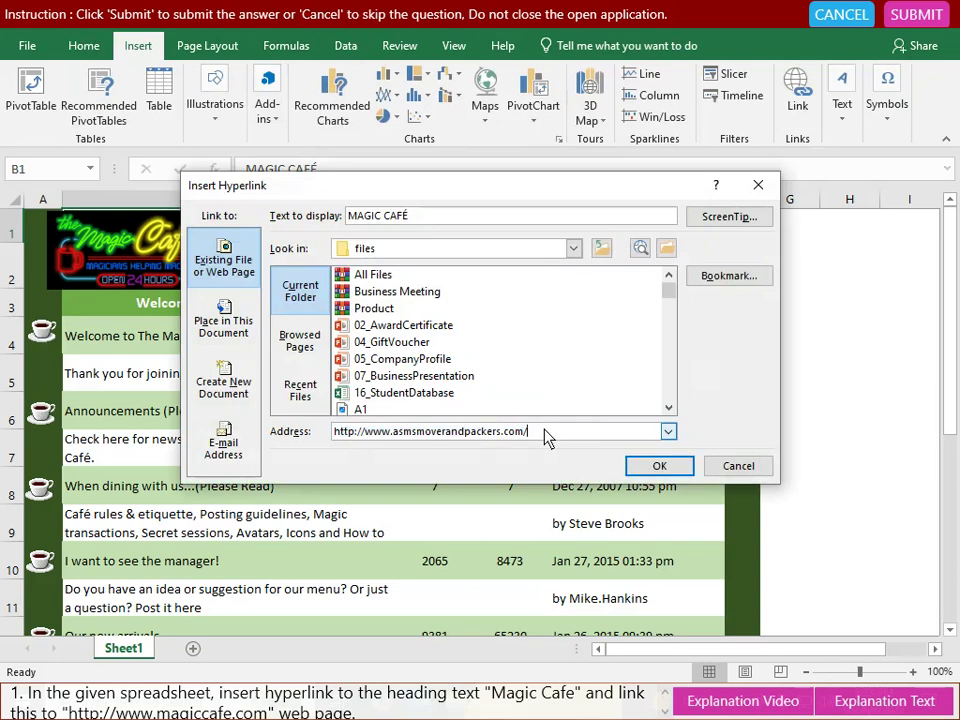
pyautogui.press('BackSpace')
pyautogui.press('BackSpace')
pyautogui.press('BackSpace')
pyautogui.press('BackSpace')
pyautogui.press('BackSpace')
pyautogui.press('BackSpace')
pyautogui.press('BackSpace')
pyautogui.press('BackSpace')
pyautogui.press('BackSpace')
pyautogui.press('BackSpace')
pyautogui.press('BackSpace')
pyautogui.press('BackSpace')
pyautogui.press('BackSpace')
pyautogui.press('BackSpace')
pyautogui.press('BackSpace')
pyautogui.press('BackSpace')
pyautogui.press('BackSpace')
pyautogui.press('BackSpace')
pyautogui.press('BackSpace')
pyautogui.press('BackSpace')
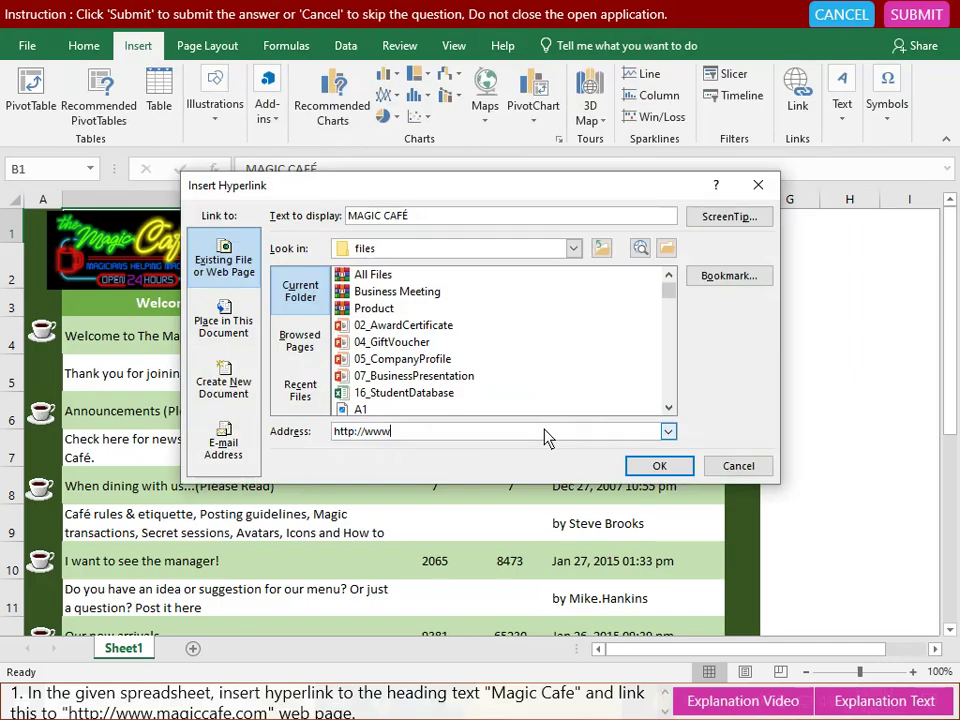
pyautogui.write('.magiccafe.com')
pyautogui.click(660, 467)
pyautogui.click(905, 13)
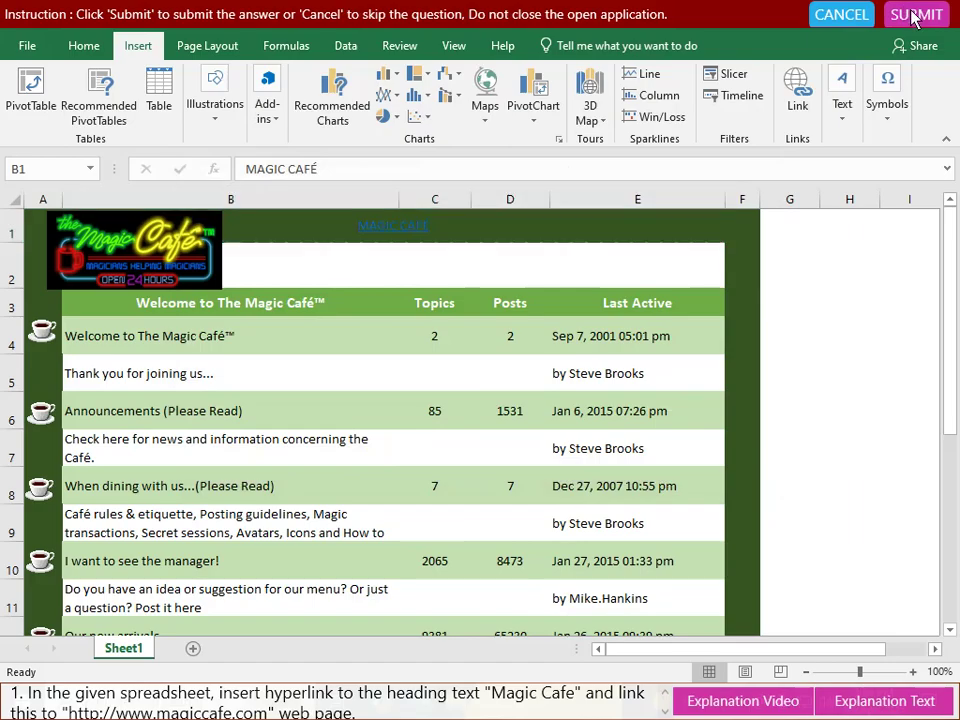
# Confirm the submitted Magic Café answer and start solving question 2 of the Hyperlink topic.
pyautogui.click(549, 404)
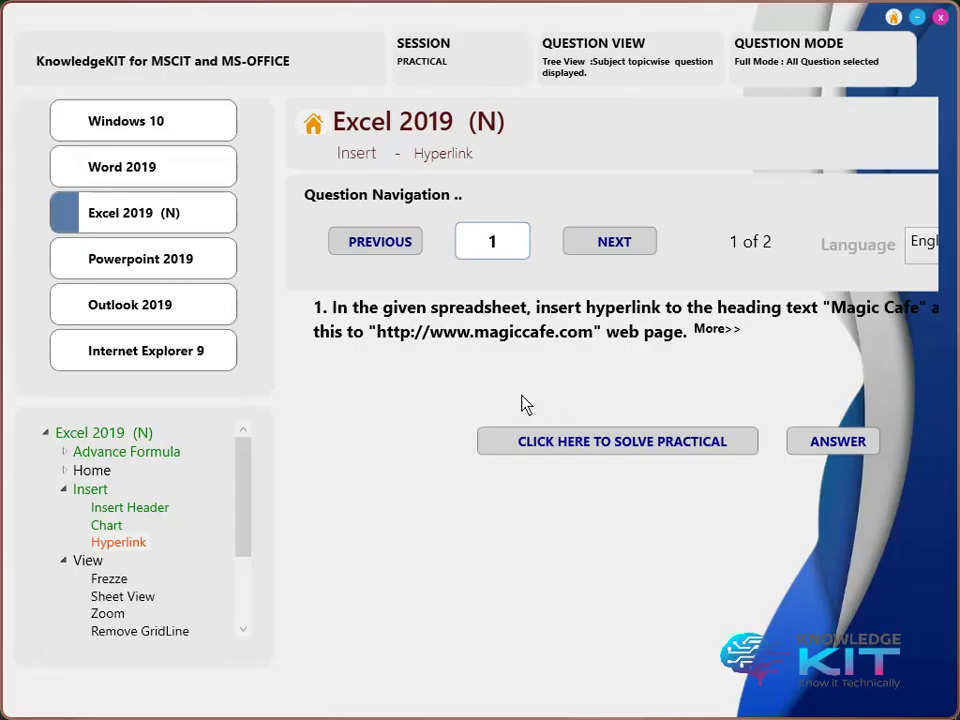
pyautogui.click(604, 248)
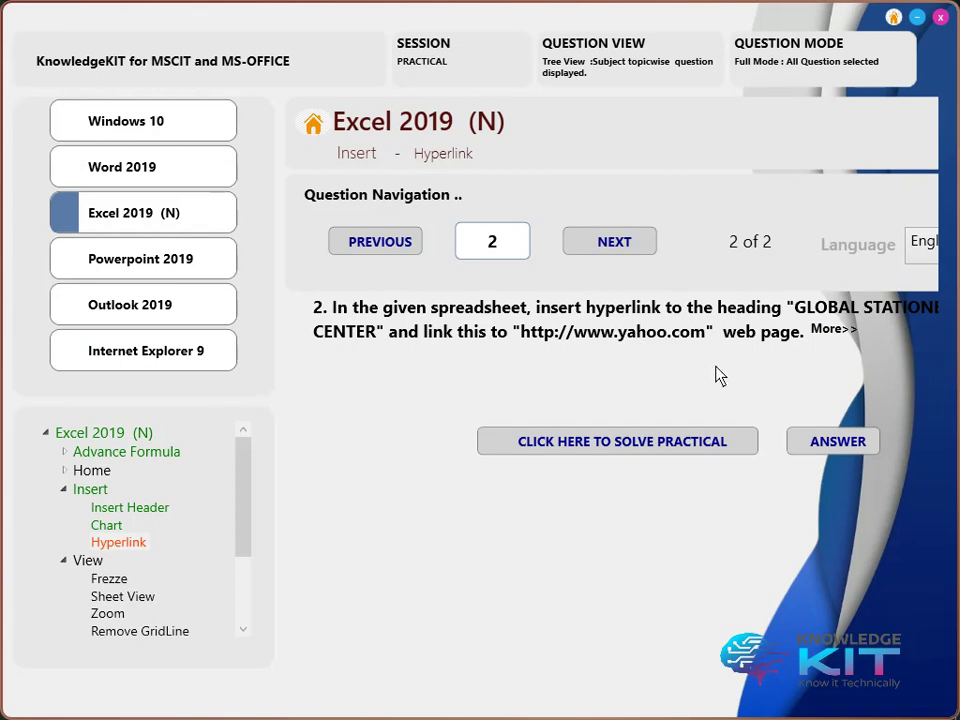
pyautogui.click(641, 447)
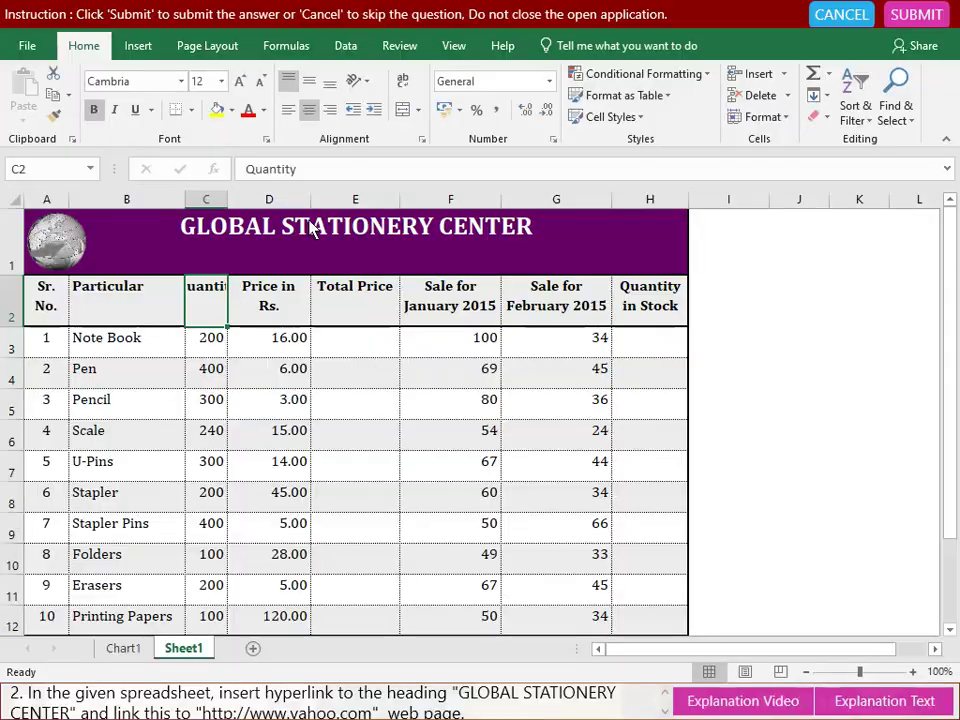
pyautogui.click(315, 229)
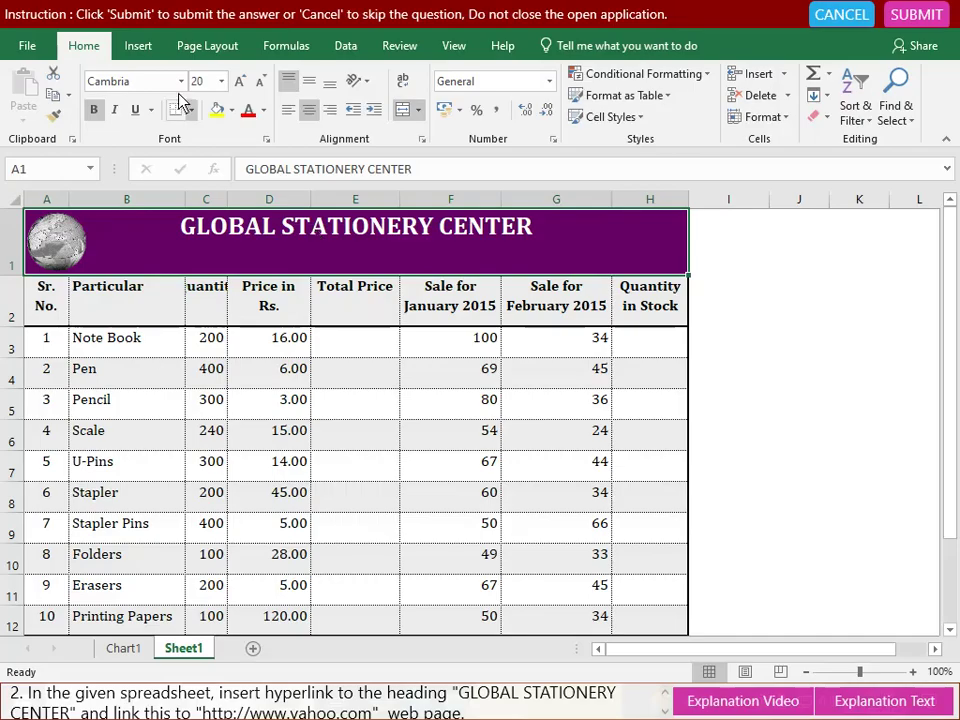
pyautogui.click(137, 47)
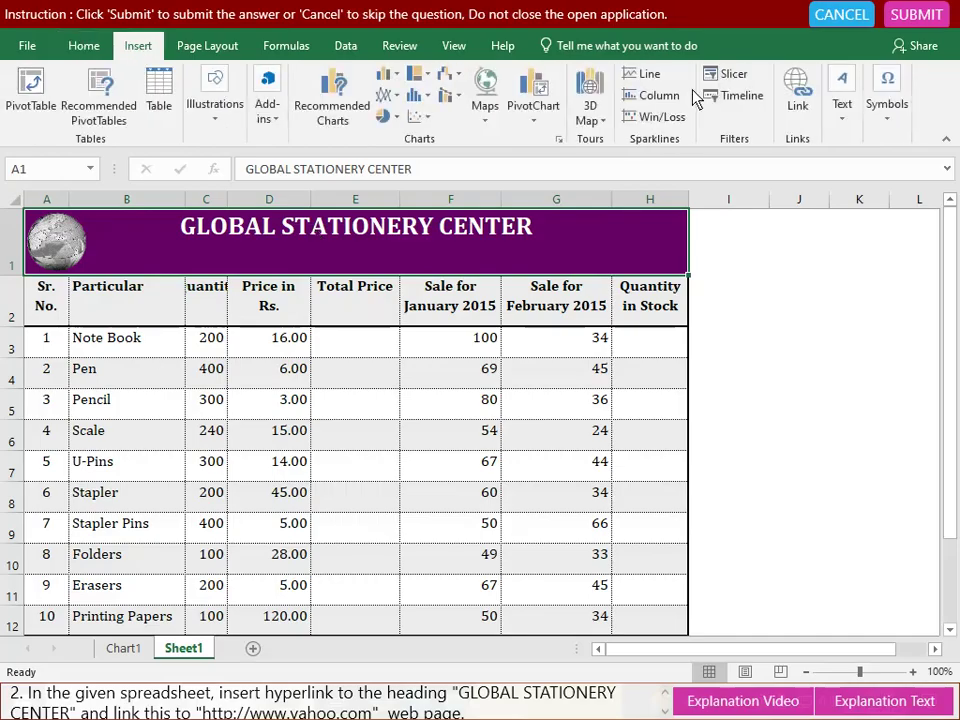
pyautogui.click(797, 96)
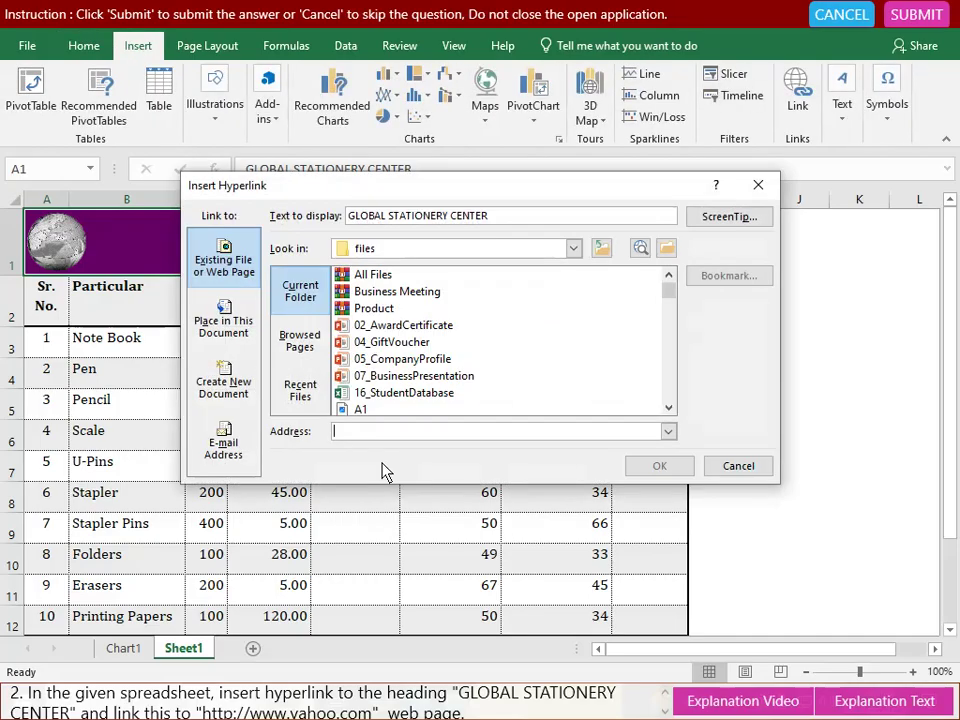
pyautogui.write('http://www.magiccafe.com')
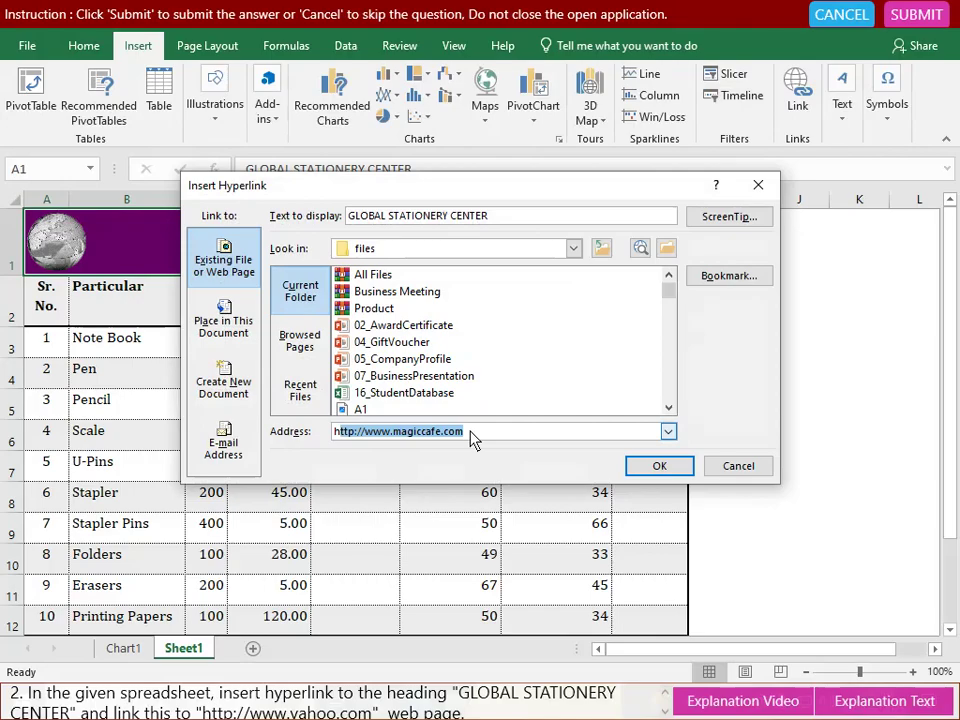
pyautogui.click(445, 443)
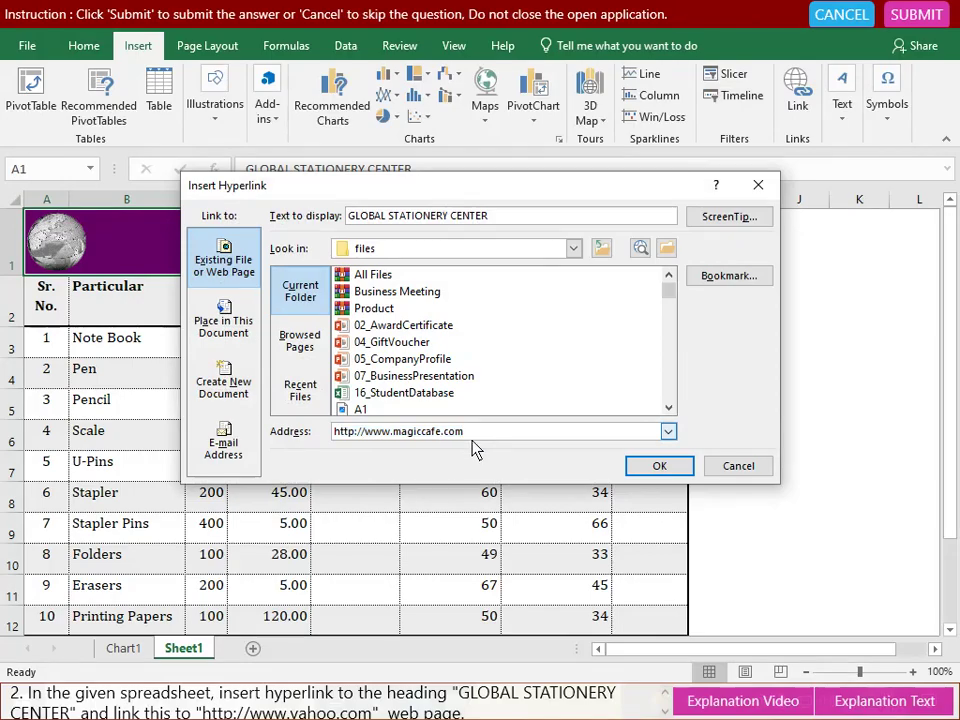
pyautogui.press('BackSpace')
pyautogui.press('BackSpace')
pyautogui.press('BackSpace')
pyautogui.press('BackSpace')
pyautogui.press('BackSpace')
pyautogui.press('BackSpace')
pyautogui.press('BackSpace')
pyautogui.press('BackSpace')
pyautogui.press('BackSpace')
pyautogui.press('BackSpace')
pyautogui.write('yahoo.')
pyautogui.click(660, 466)
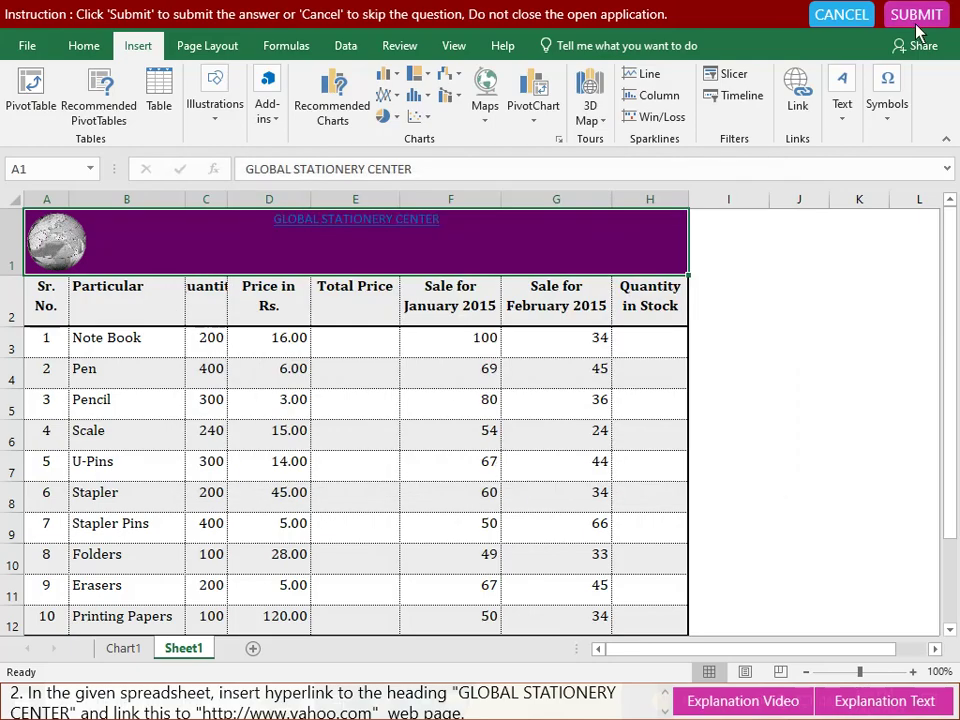
pyautogui.click(887, 14)
pyautogui.click(548, 405)
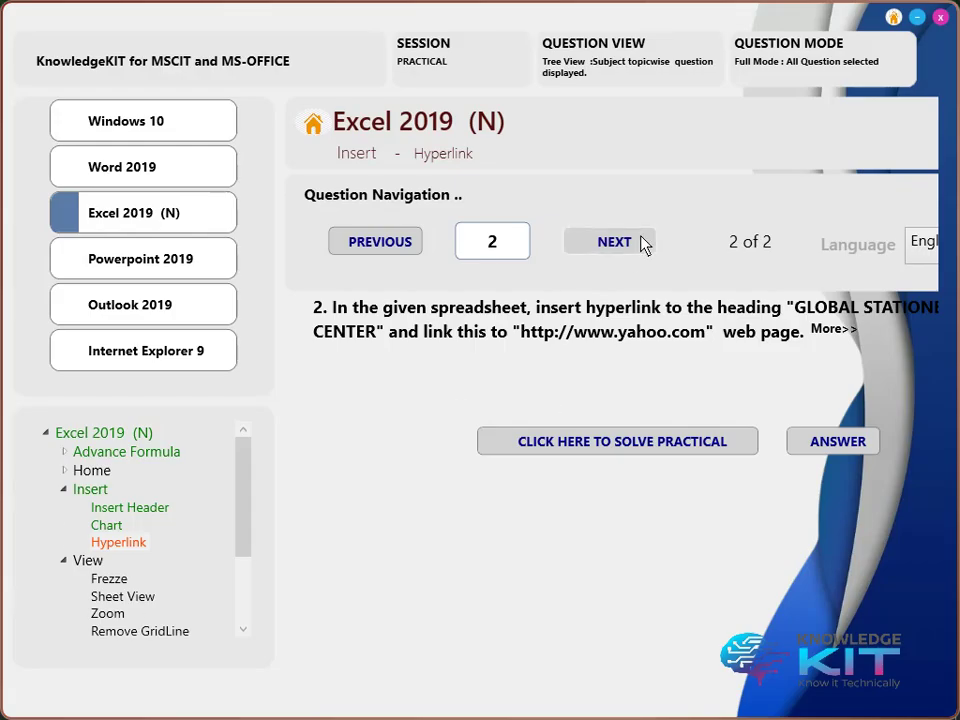
pyautogui.moveTo(242, 542); pyautogui.dragTo(242, 602)
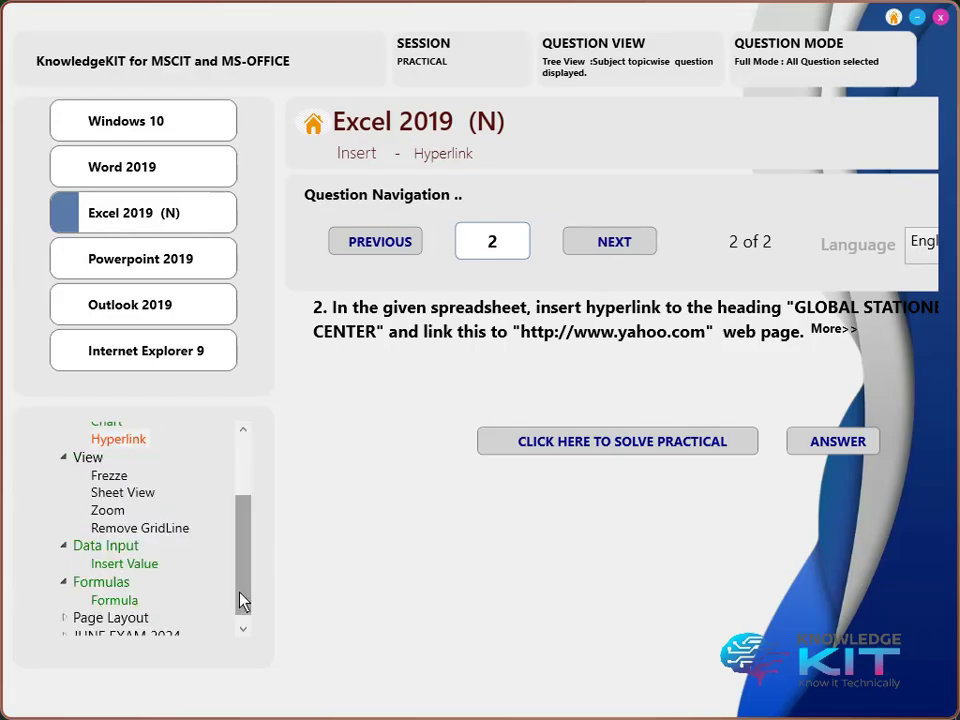
pyautogui.moveTo(242, 514); pyautogui.dragTo(236, 450)
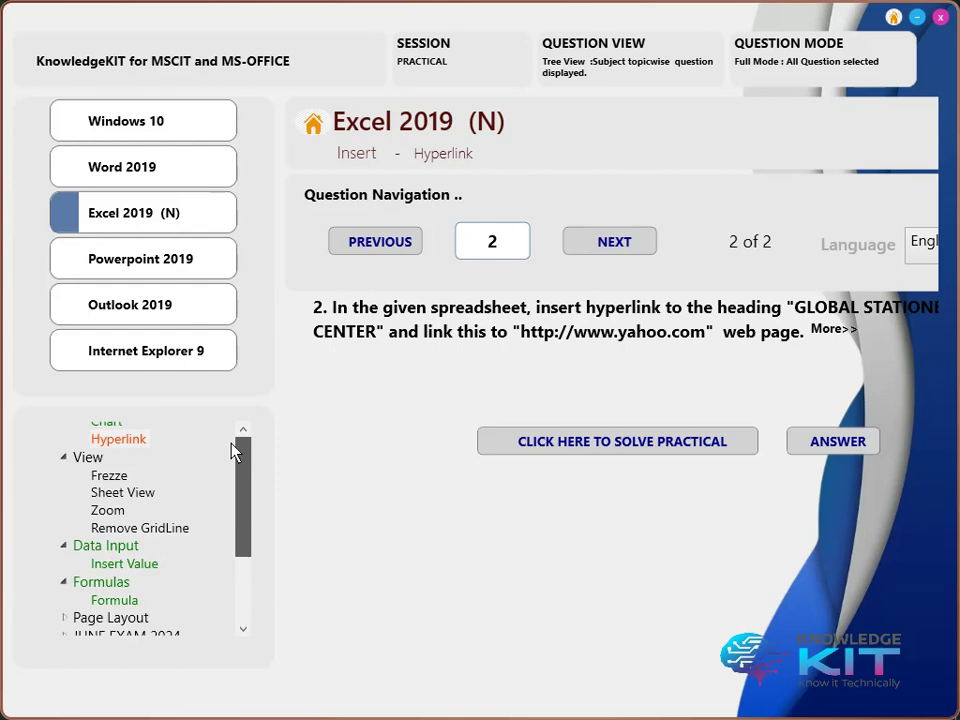